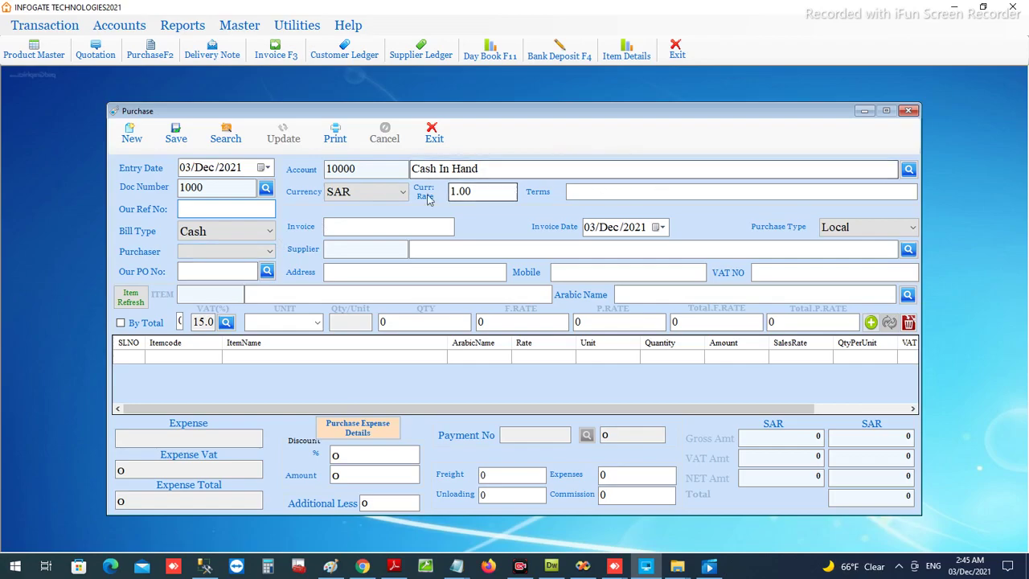
# Set the entry and invoice dates to 10/Dec/2021 and enter invoice number 123456-abcd
pyautogui.click(183, 169)
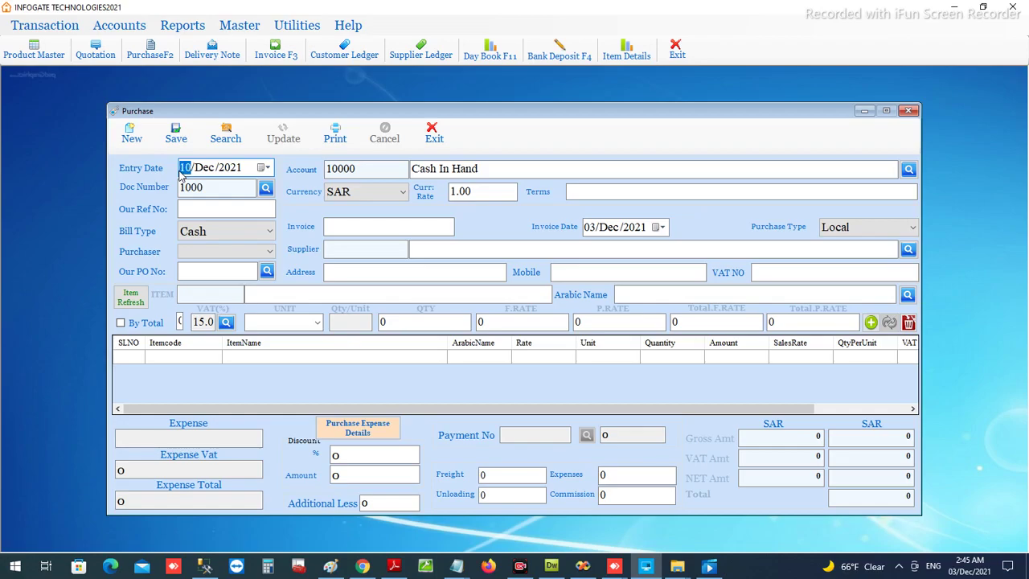
pyautogui.click(586, 228)
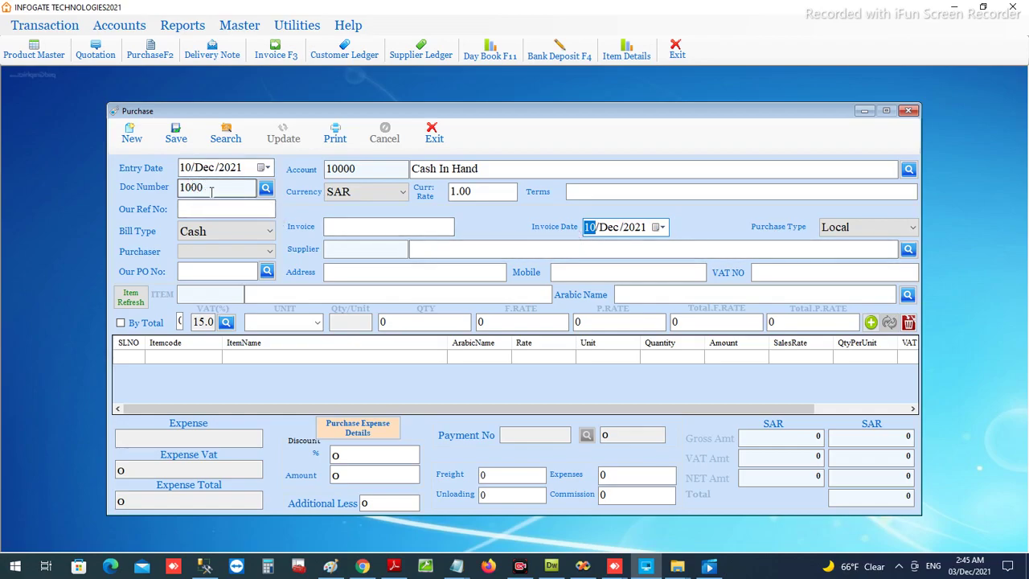
pyautogui.click(181, 187)
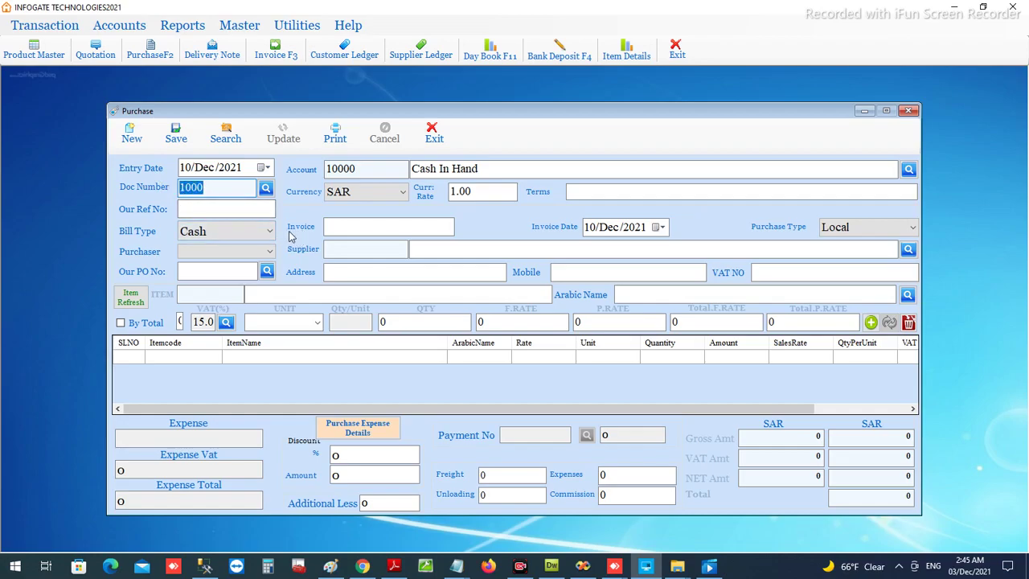
pyautogui.click(336, 230)
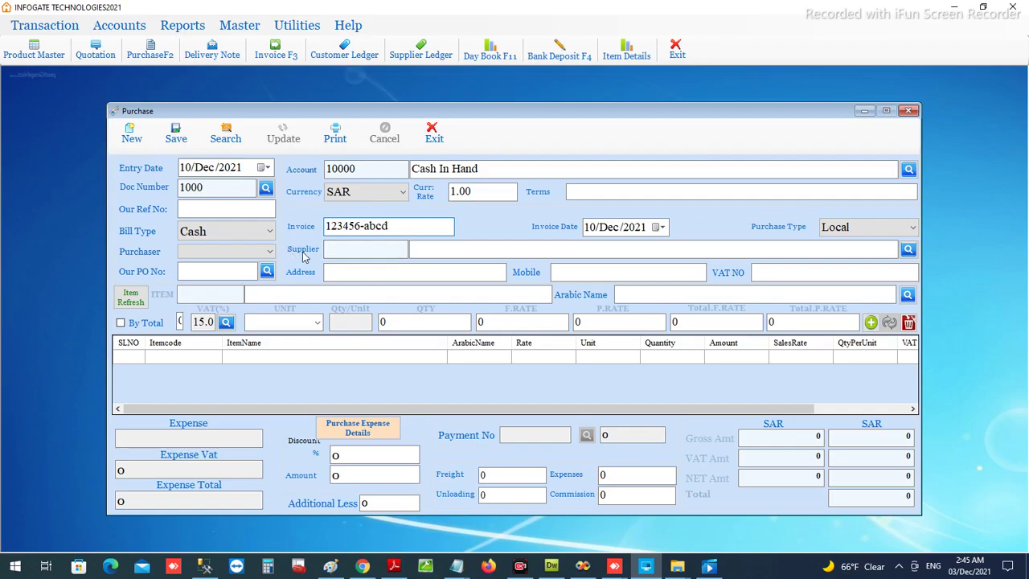
# Search the supplier list, which turns up no existing suppliers
pyautogui.click(413, 248)
pyautogui.write('s')
pyautogui.press('BackSpace')
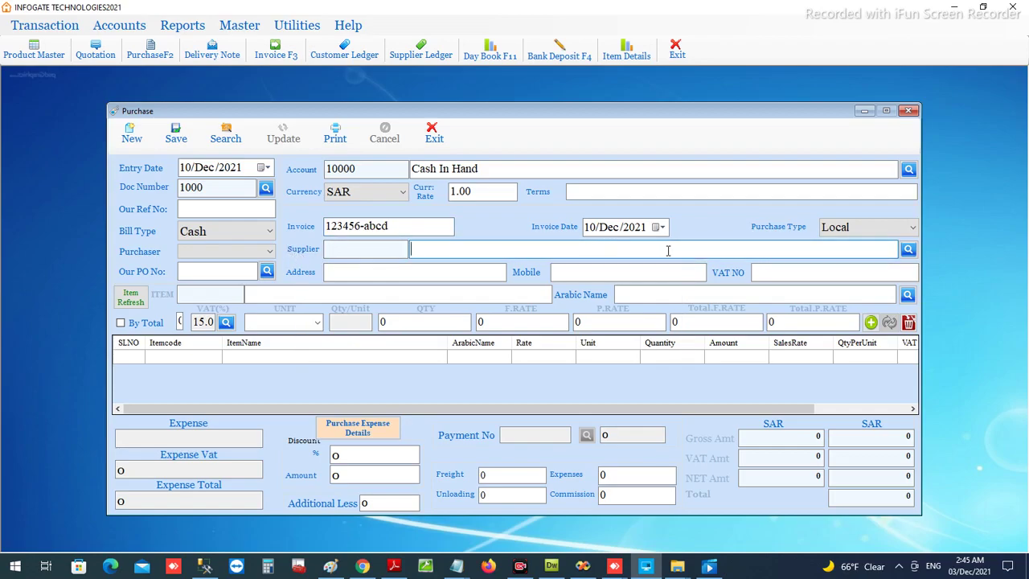
pyautogui.click(907, 250)
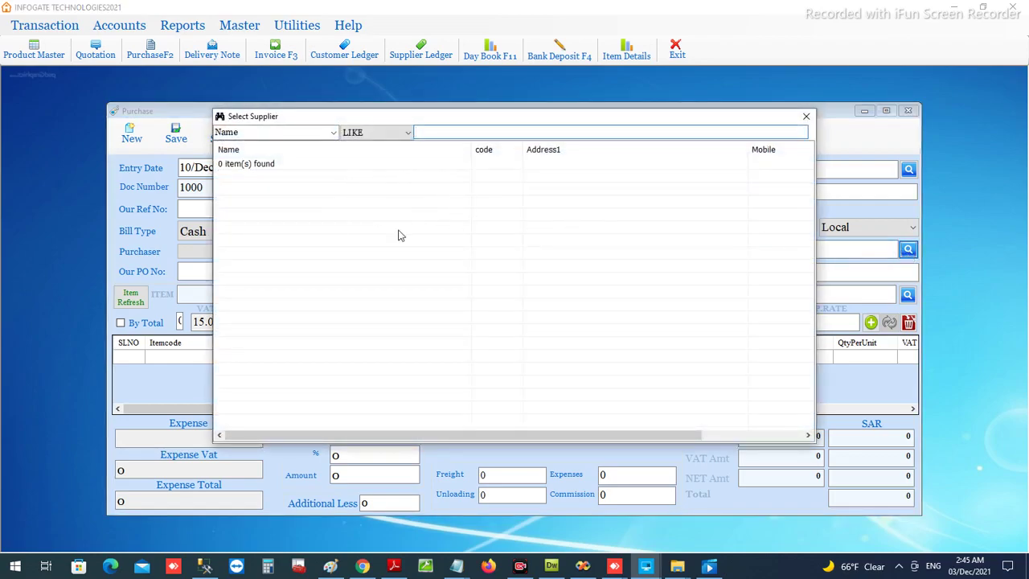
# In Supplier Master, enter new supplier SAMPLE SUPPLIER NAME with its VAT number
pyautogui.click(803, 119)
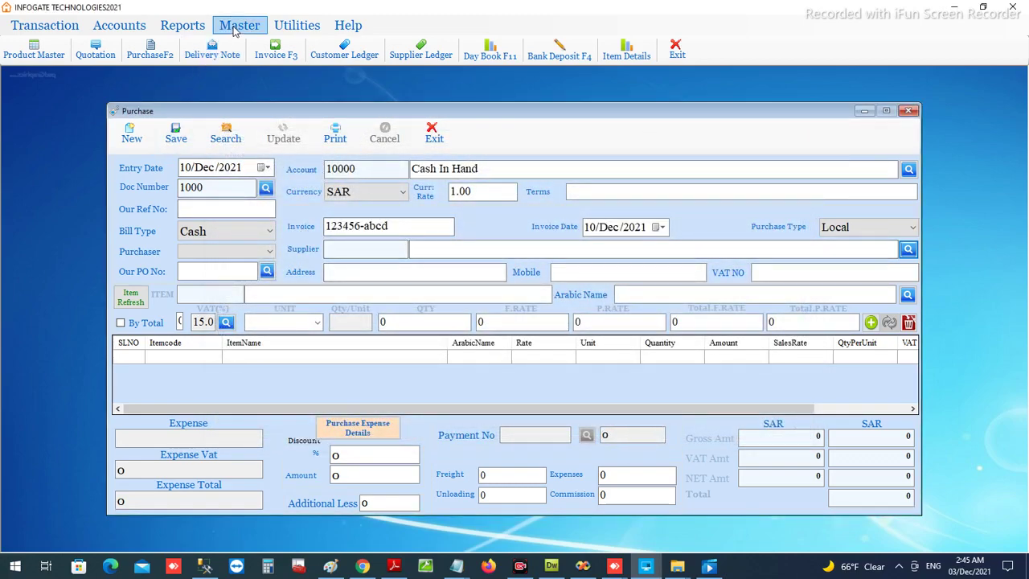
pyautogui.click(238, 27)
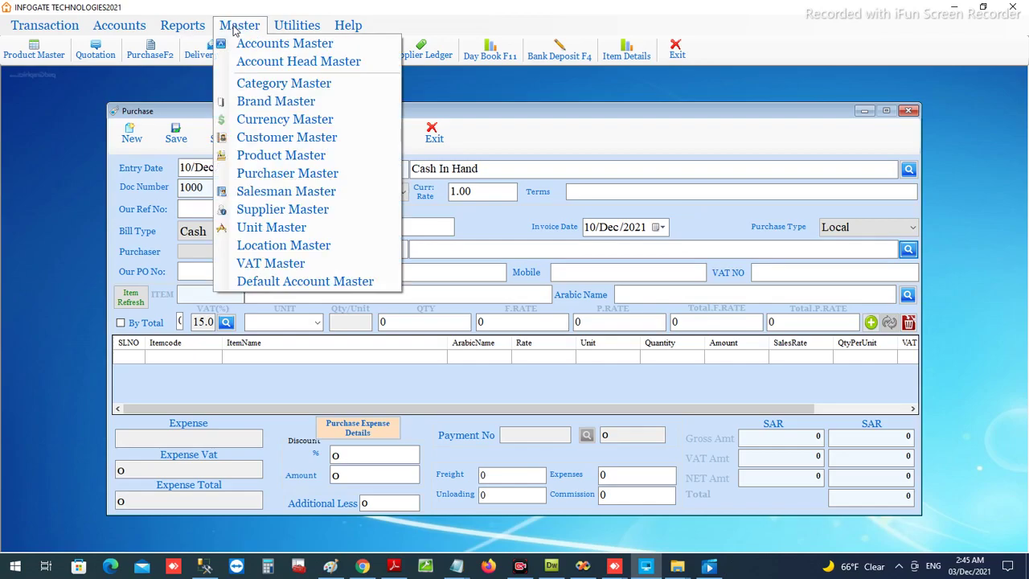
pyautogui.click(282, 209)
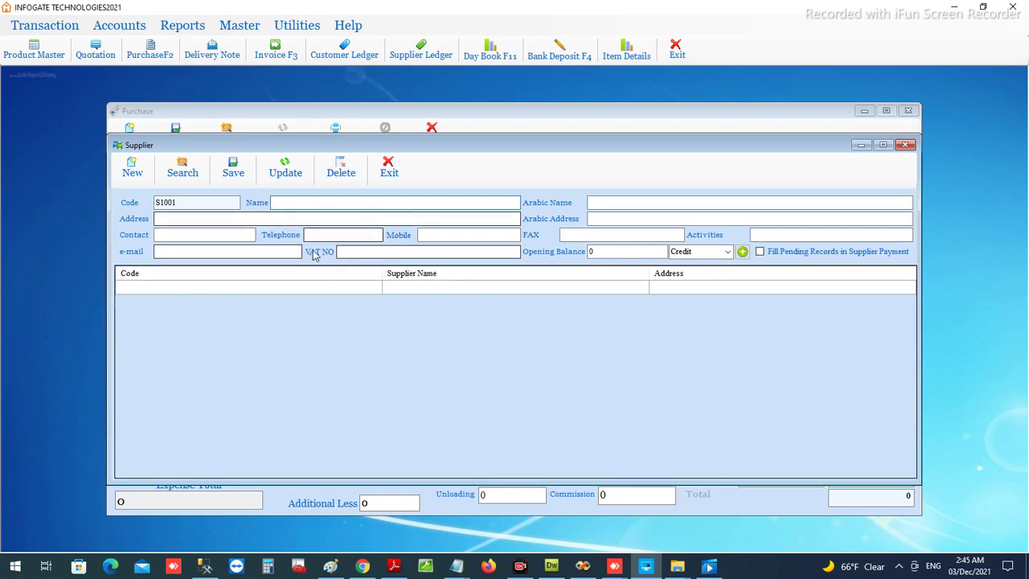
pyautogui.click(290, 201)
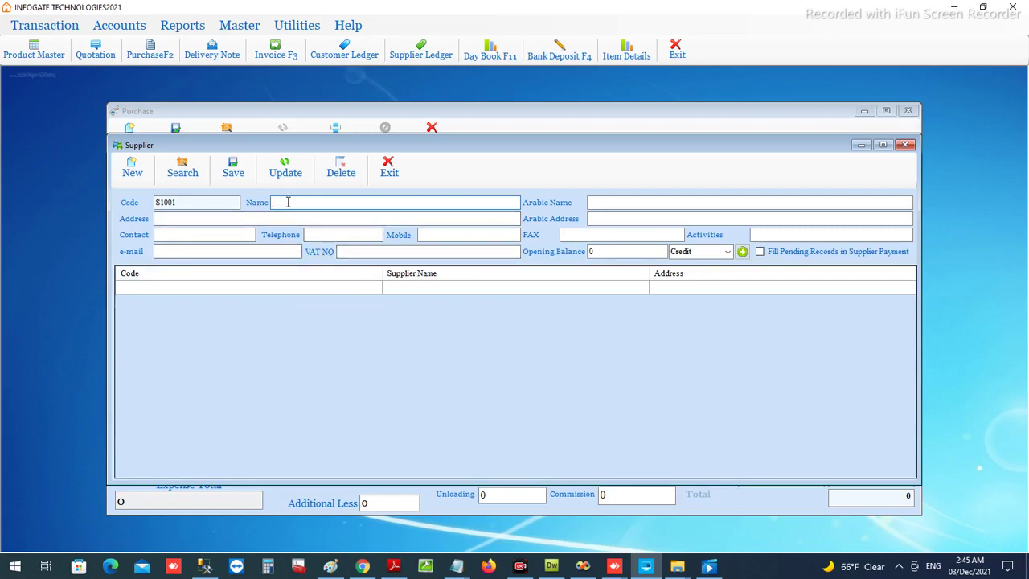
pyautogui.write('SAMPLE SUPPLIER NAME')
pyautogui.press('Tab')
pyautogui.press('Tab')
pyautogui.press('Tab')
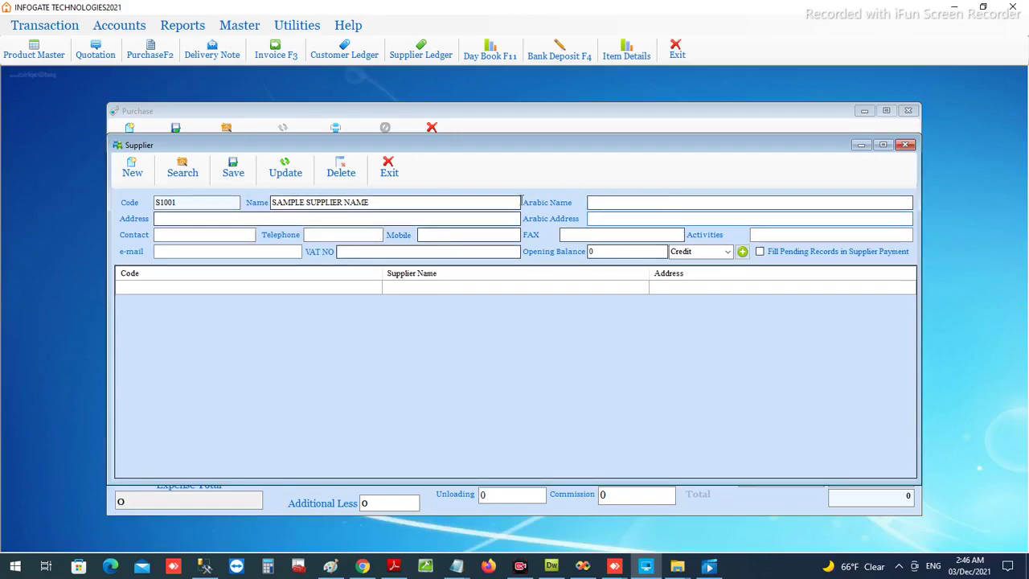
pyautogui.press('Tab')
pyautogui.press('Tab')
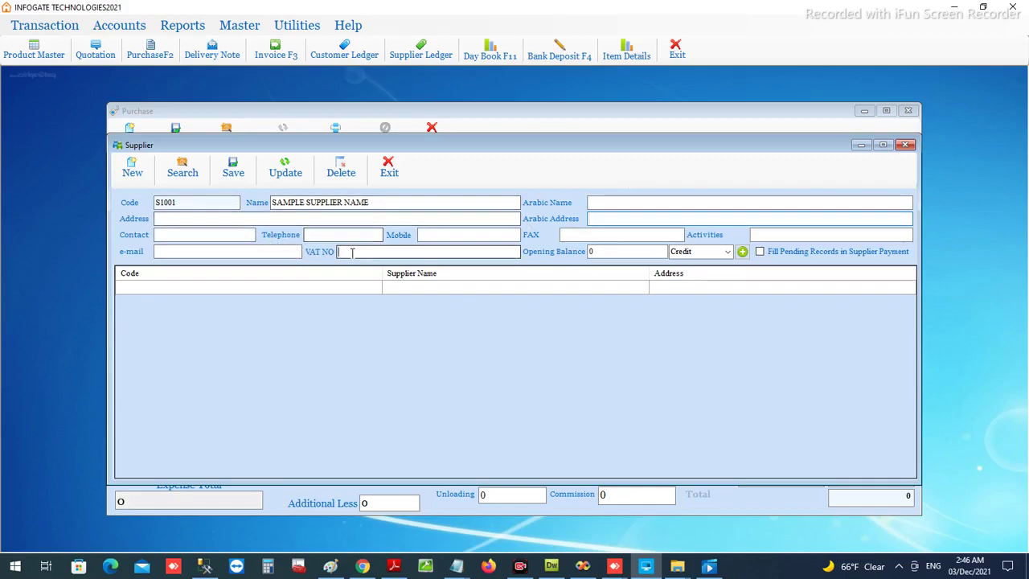
pyautogui.write('123456789100003')
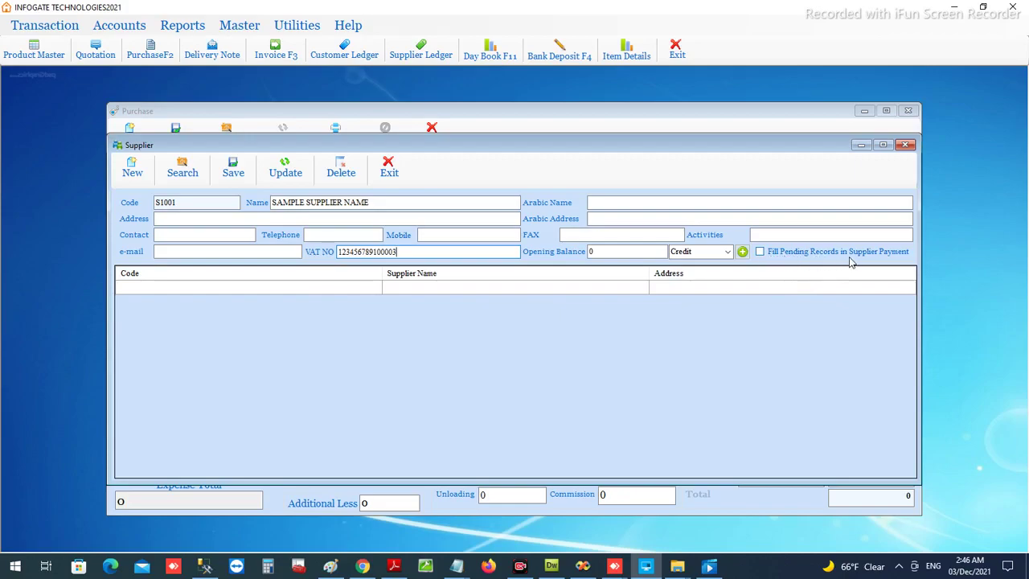
# Enable Fill Pending Records, save supplier S1001, and return to the purchase form
pyautogui.click(761, 254)
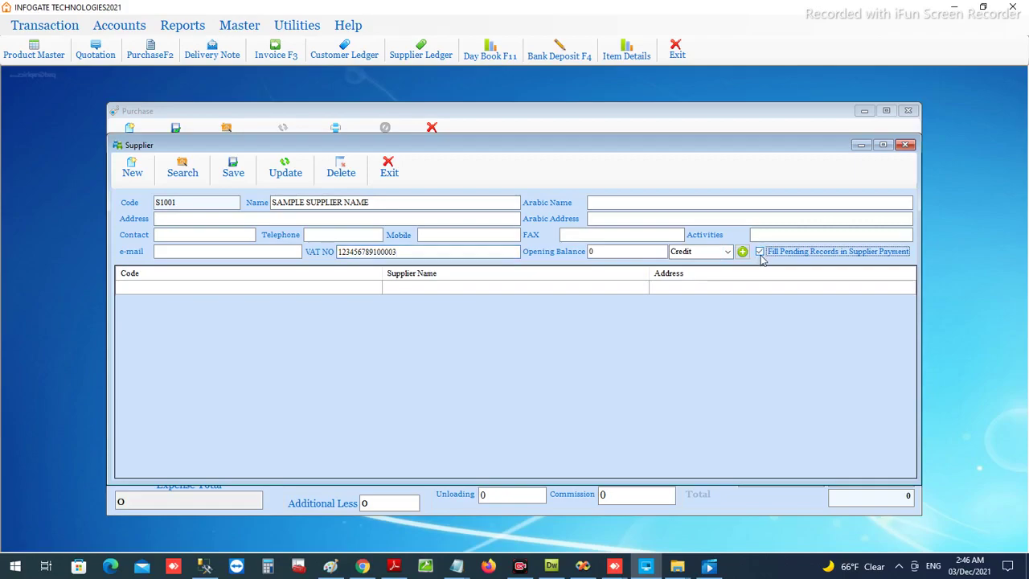
pyautogui.click(233, 178)
pyautogui.click(540, 323)
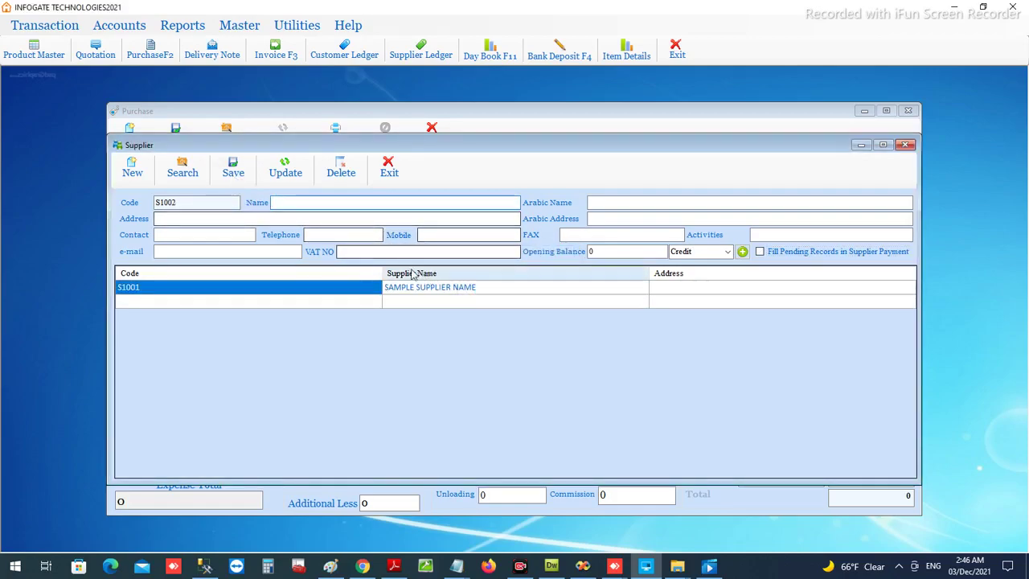
pyautogui.click(905, 145)
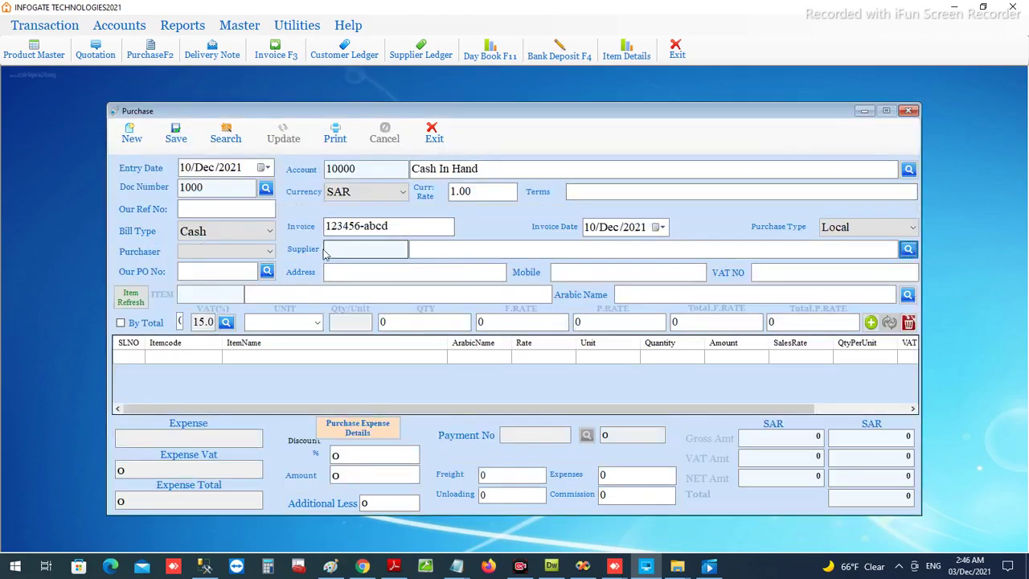
# Choose SAMPLE SUPPLIER NAME (S1001) as supplier and search items matching 'S'
pyautogui.click(906, 251)
pyautogui.doubleClick(319, 167)
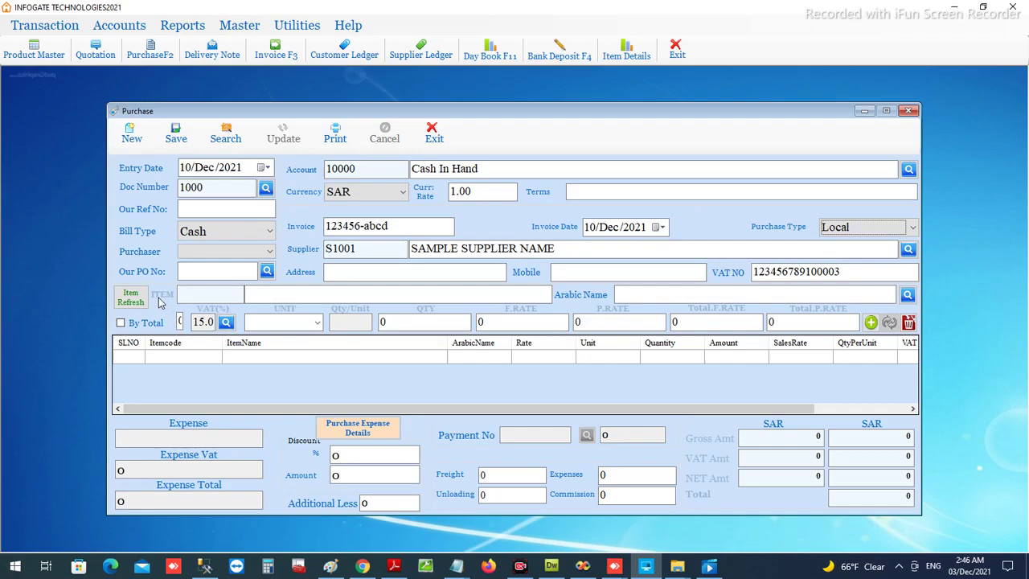
pyautogui.click(253, 294)
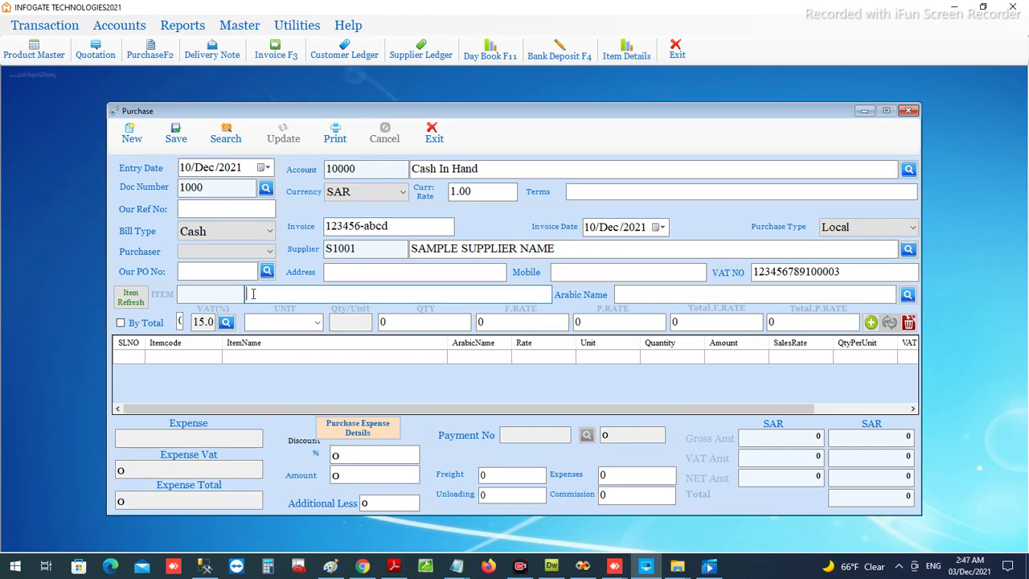
pyautogui.write('s')
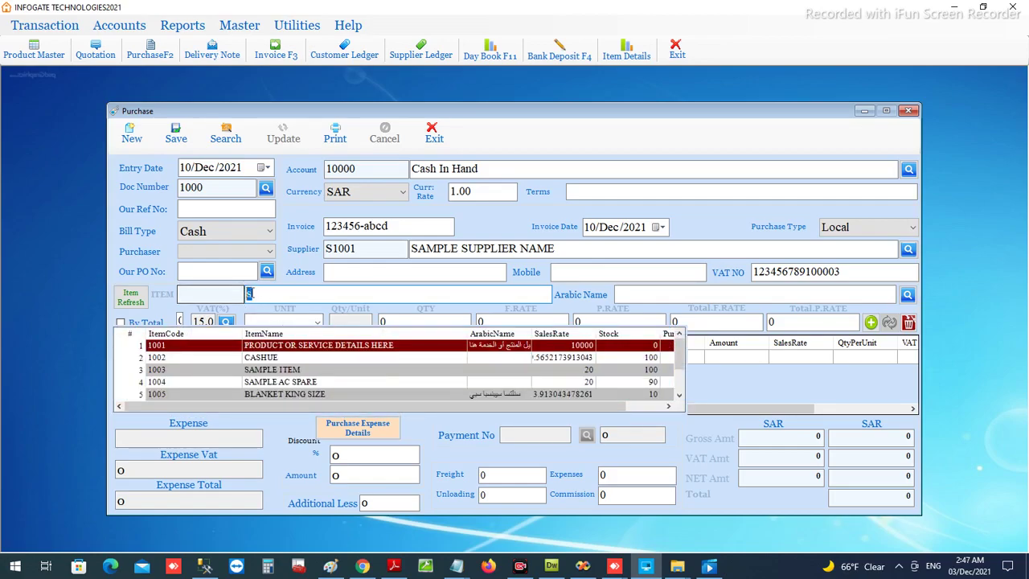
# Add SAMPLE ITEM (1003), 1 PCS at rate 100, totalling 115 with 15 VAT
pyautogui.click(271, 371)
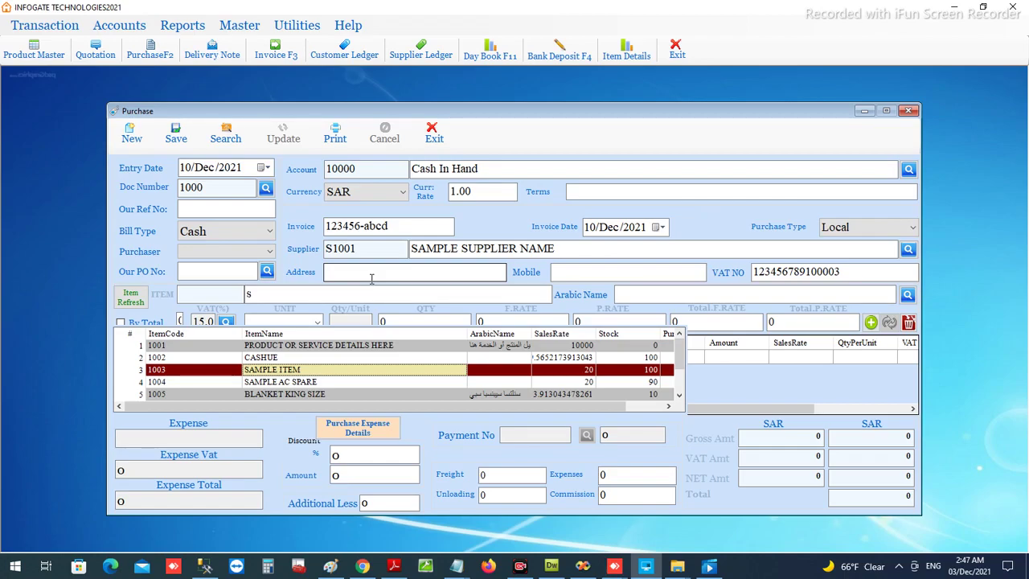
pyautogui.press('Return')
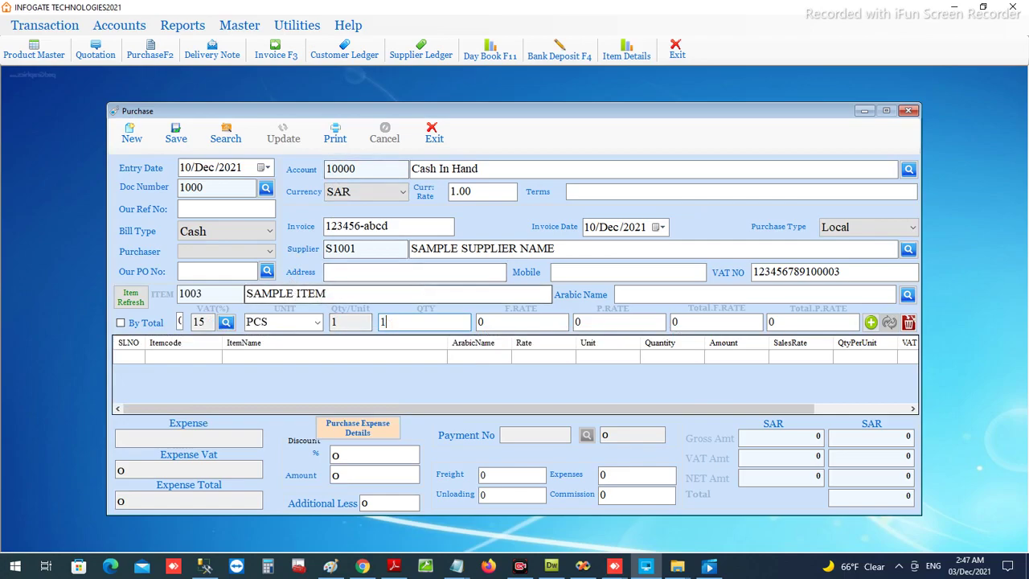
pyautogui.press('Return')
pyautogui.write('100')
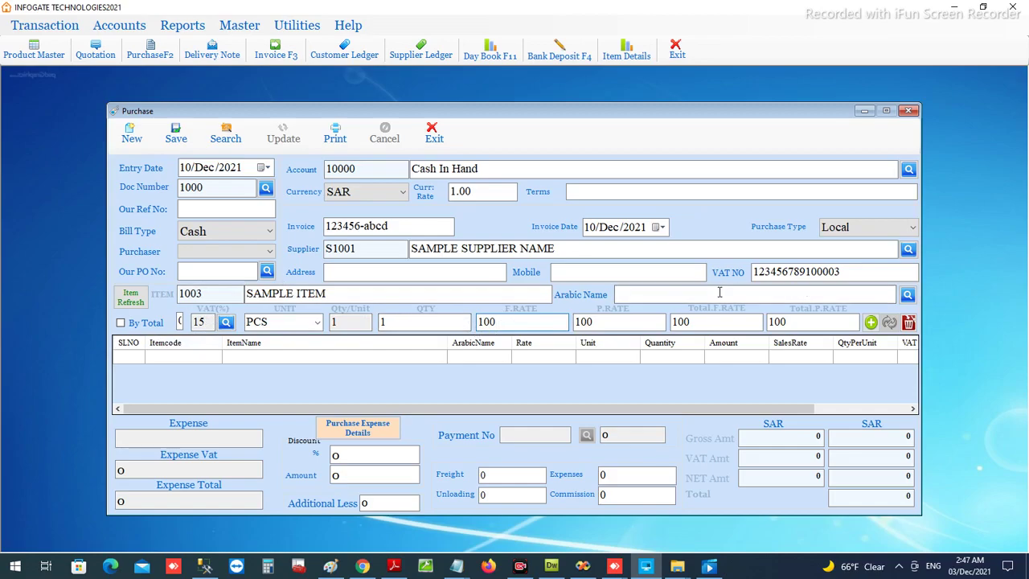
pyautogui.click(872, 323)
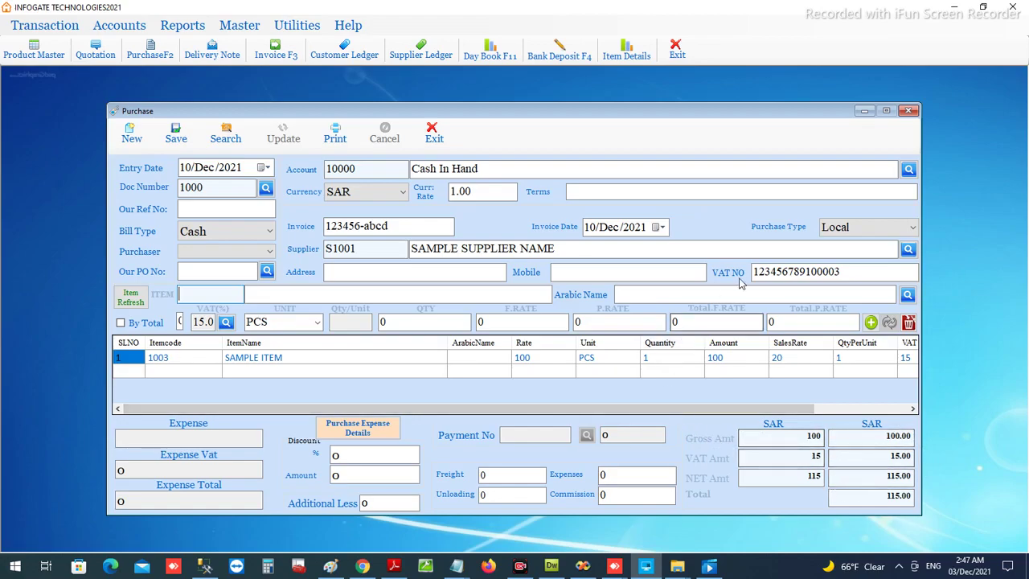
pyautogui.click(846, 233)
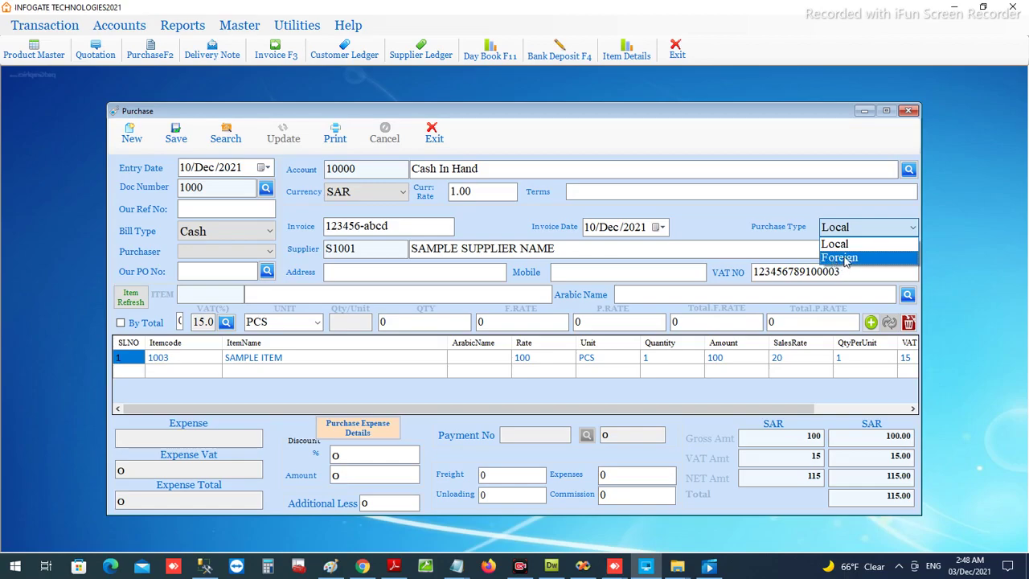
# Make the purchase Foreign and look up expense accounts, finding no customs account
pyautogui.click(840, 258)
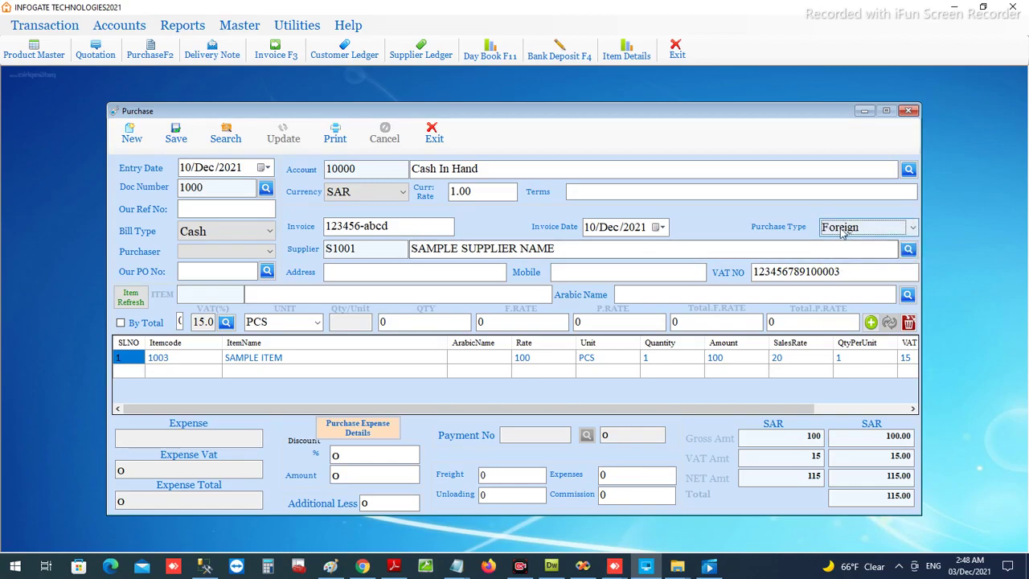
pyautogui.click(352, 430)
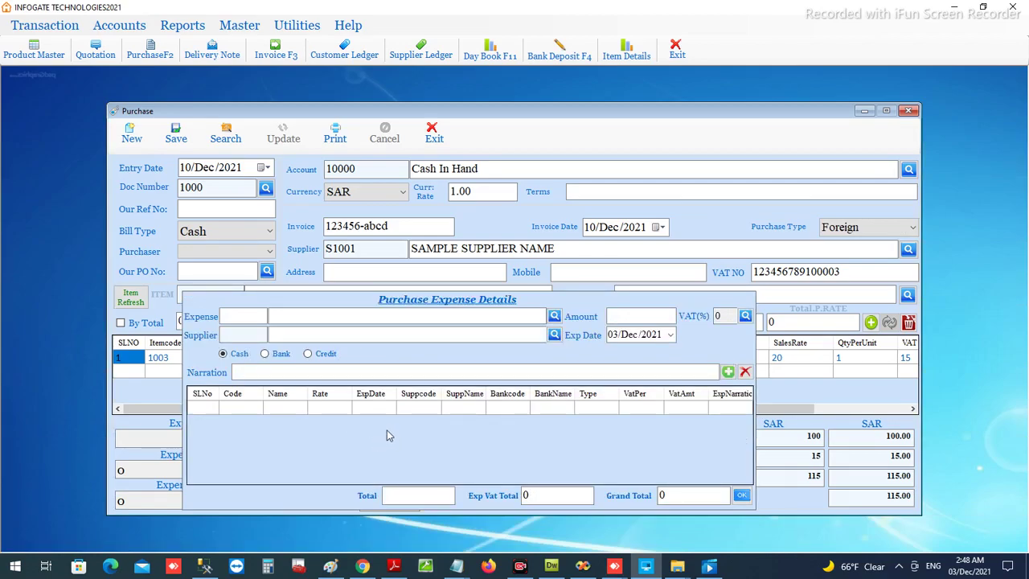
pyautogui.click(276, 318)
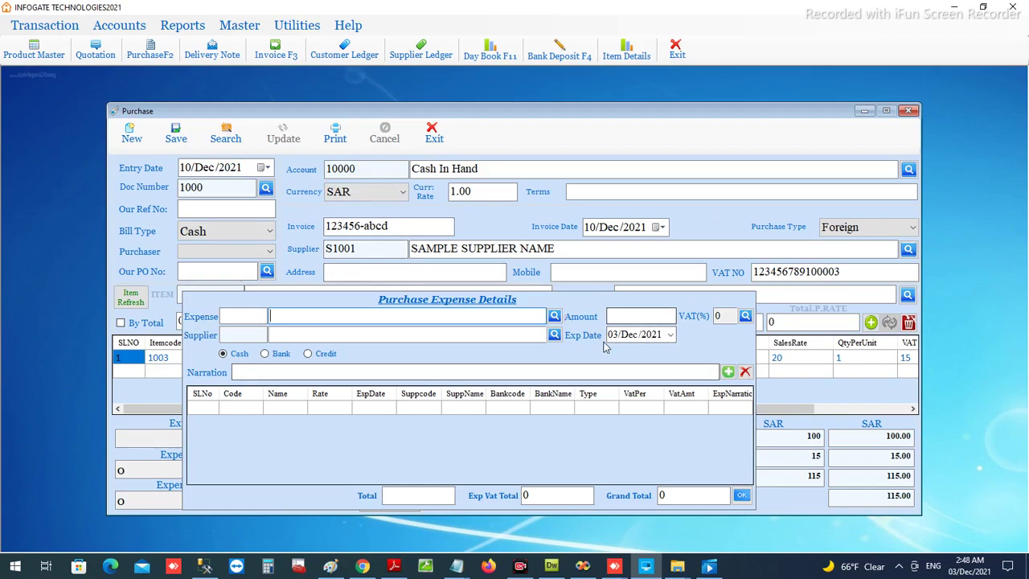
pyautogui.click(543, 319)
pyautogui.click(554, 316)
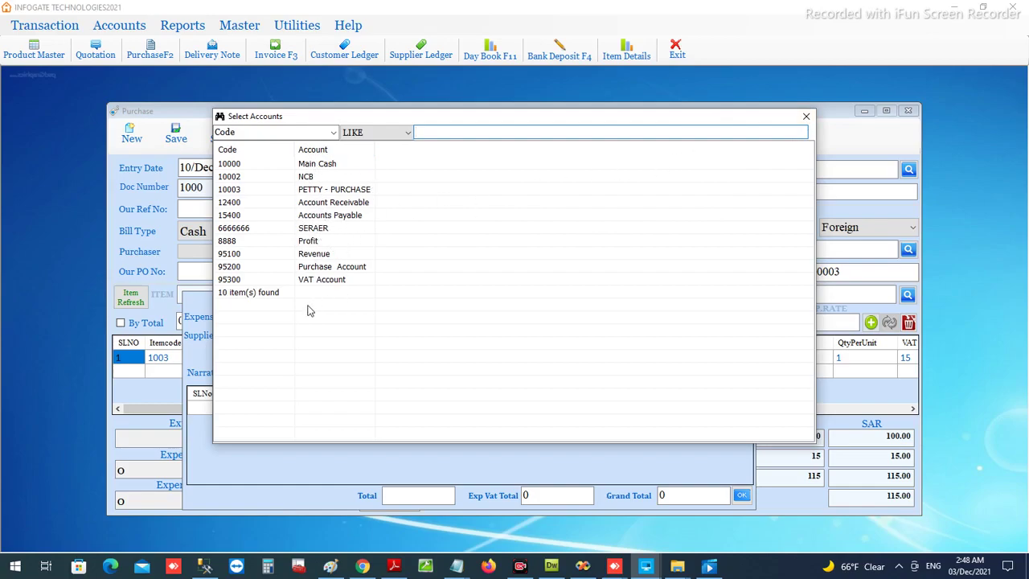
pyautogui.click(806, 116)
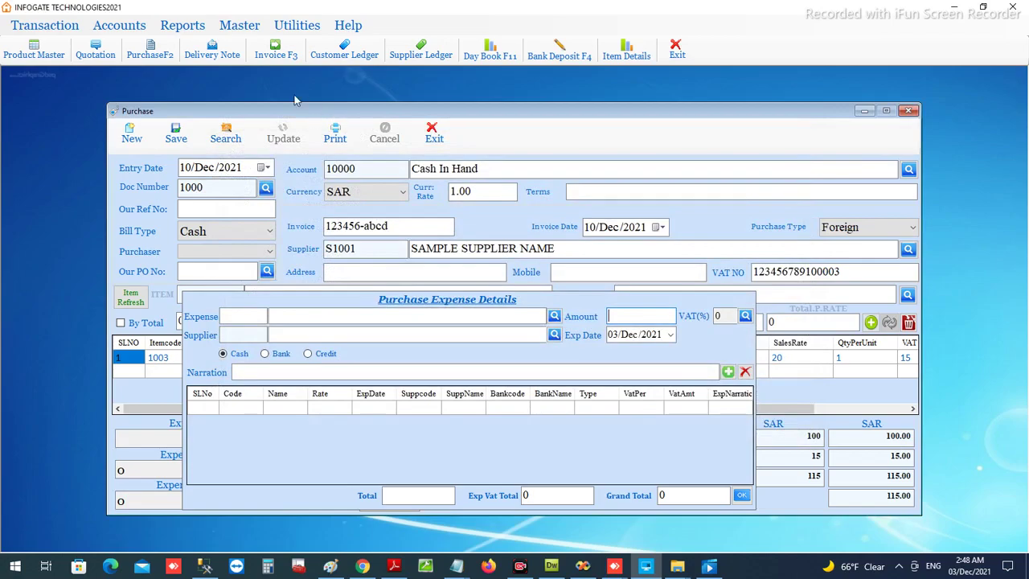
pyautogui.click(239, 29)
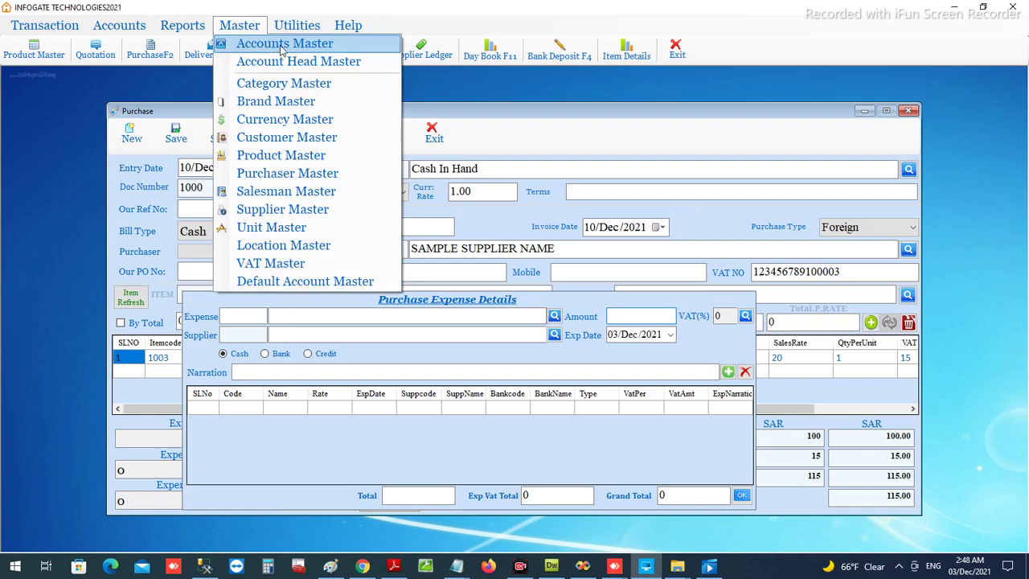
# Enter account 600060 CUSTOMS CLEARANCE CHARGES, type Expense, group DIRECT EXPENSE
pyautogui.click(269, 49)
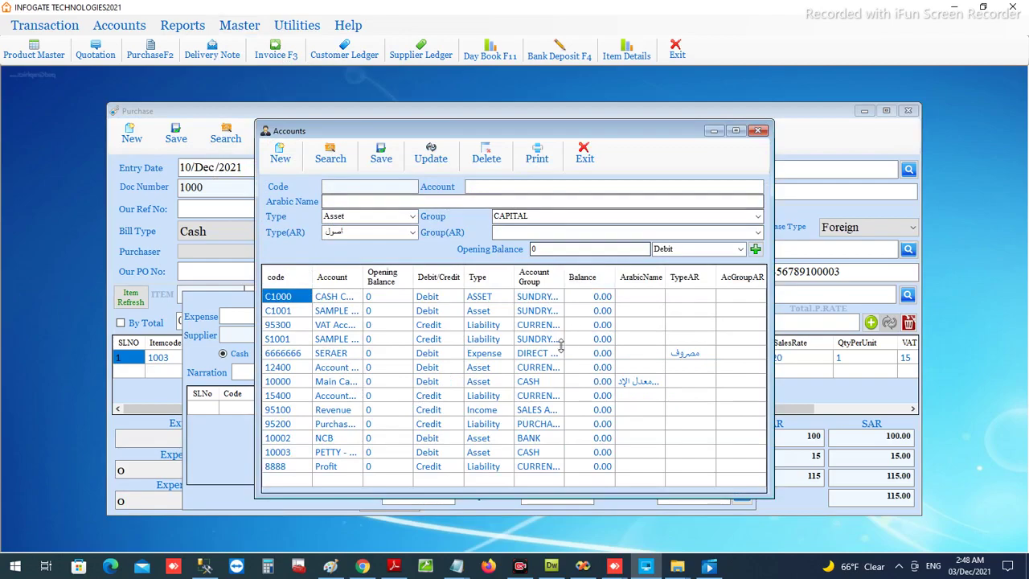
pyautogui.click(352, 185)
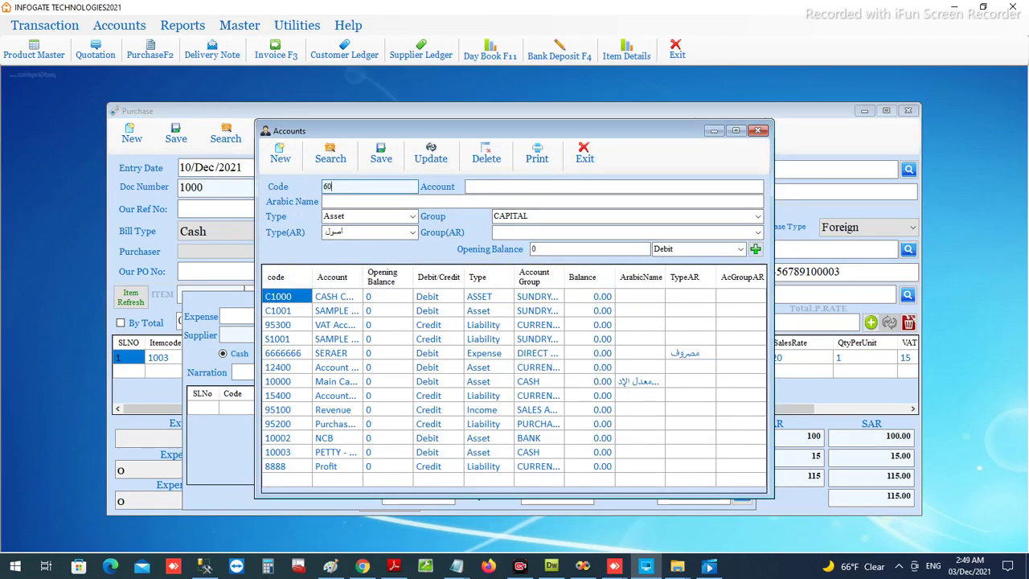
pyautogui.click(501, 185)
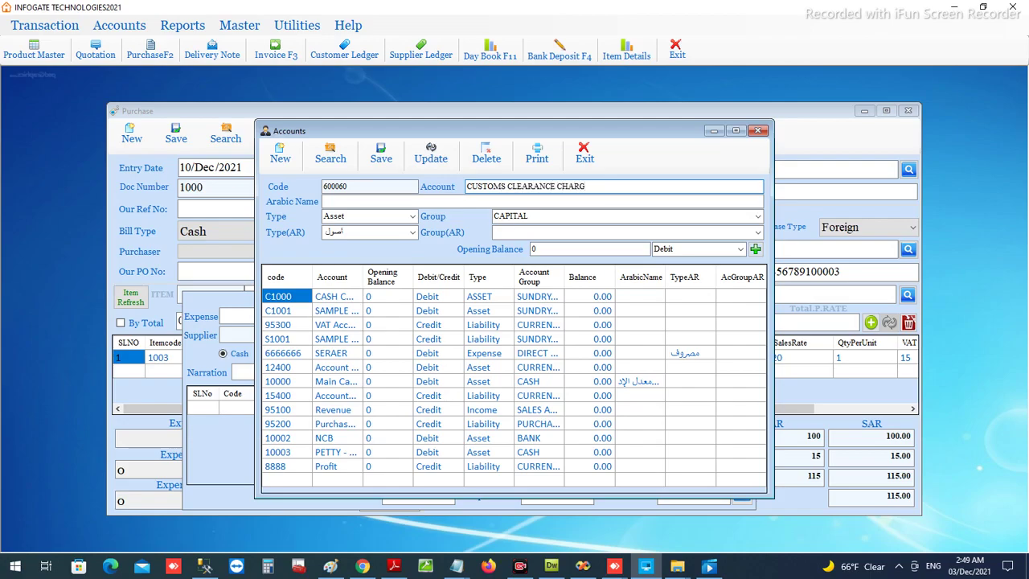
pyautogui.write('S')
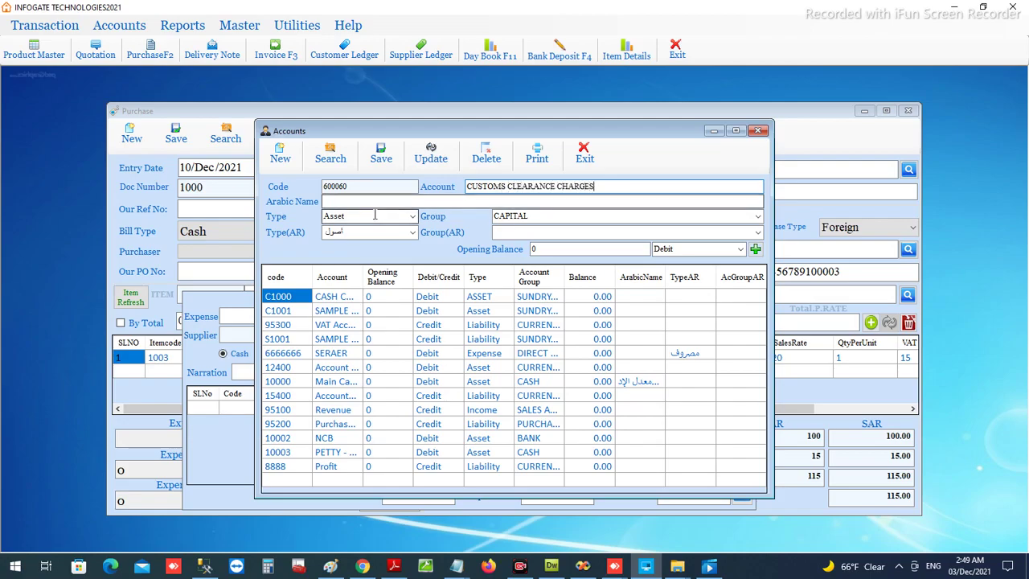
pyautogui.click(360, 201)
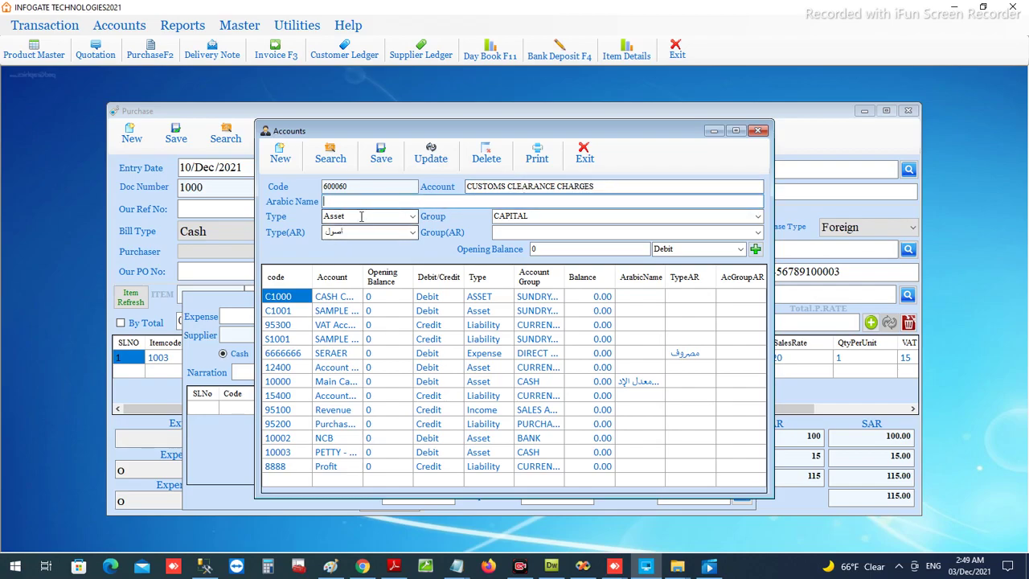
pyautogui.click(412, 217)
pyautogui.click(340, 238)
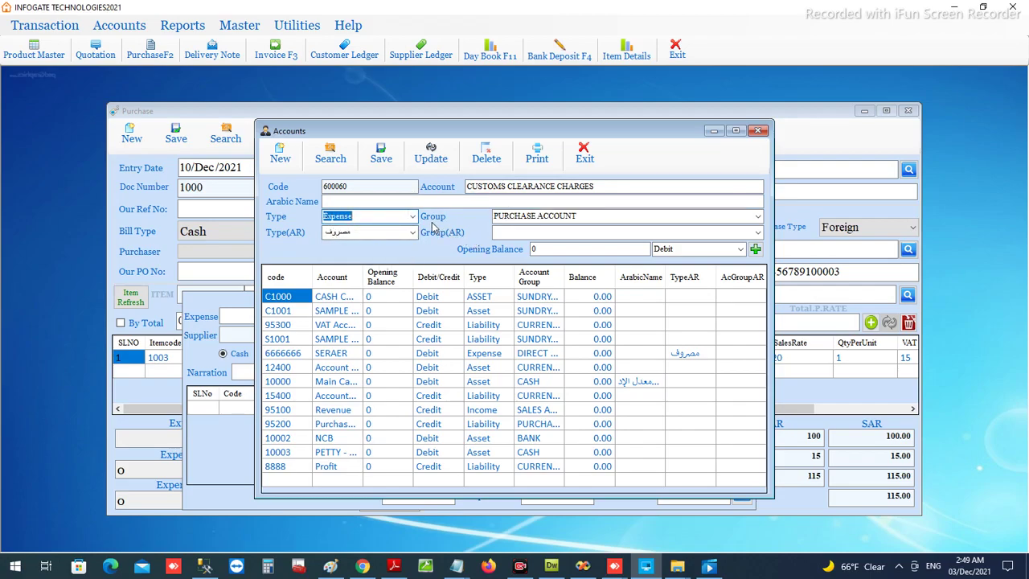
pyautogui.click(563, 216)
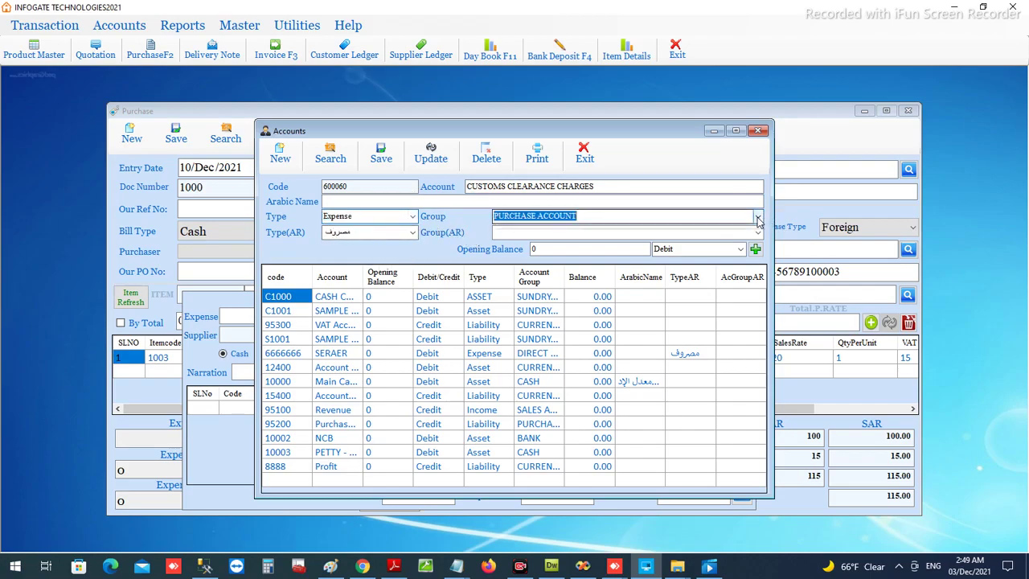
pyautogui.click(595, 249)
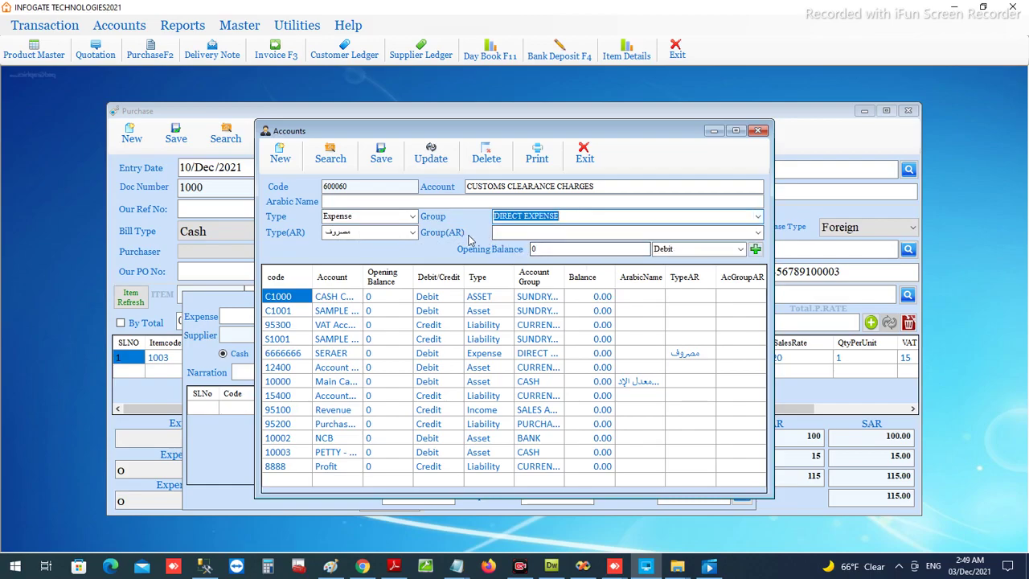
pyautogui.click(515, 233)
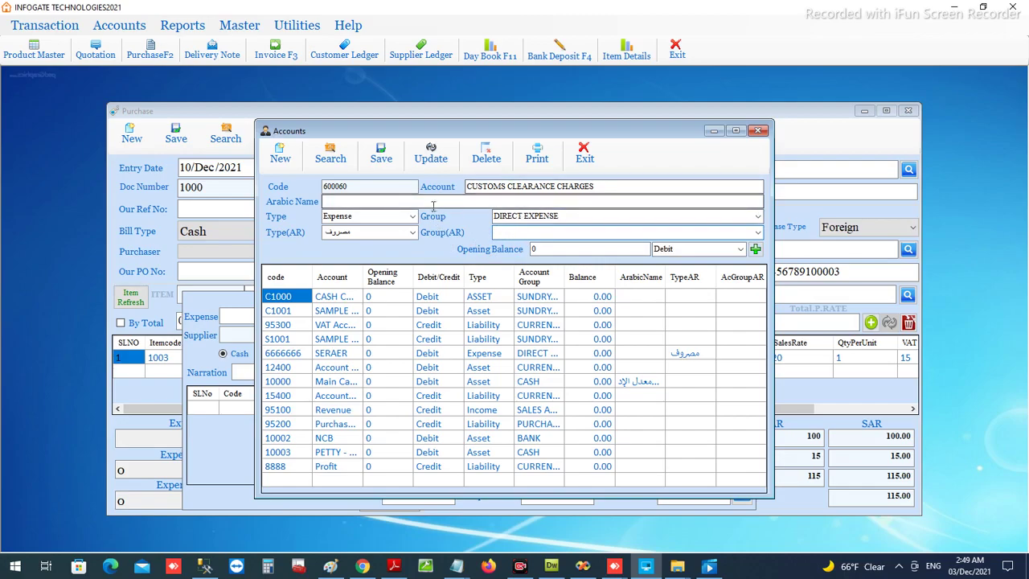
# Save the new customs account and close the Accounts Master
pyautogui.click(381, 152)
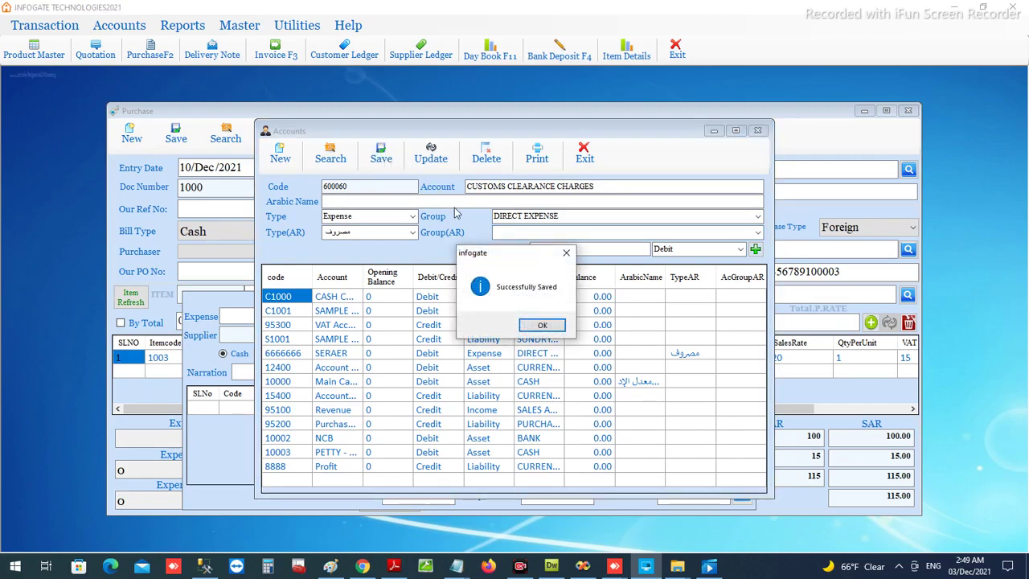
pyautogui.click(542, 324)
pyautogui.click(759, 131)
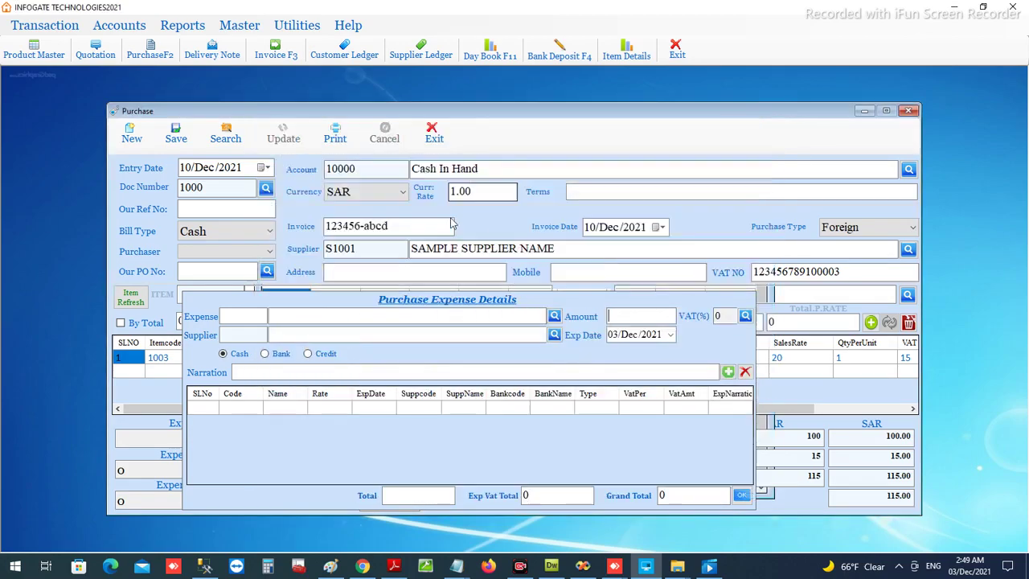
# Set expense account CUSTOMS CLEARANCE CHARGES with amount 1000 and 15% VAT
pyautogui.click(555, 317)
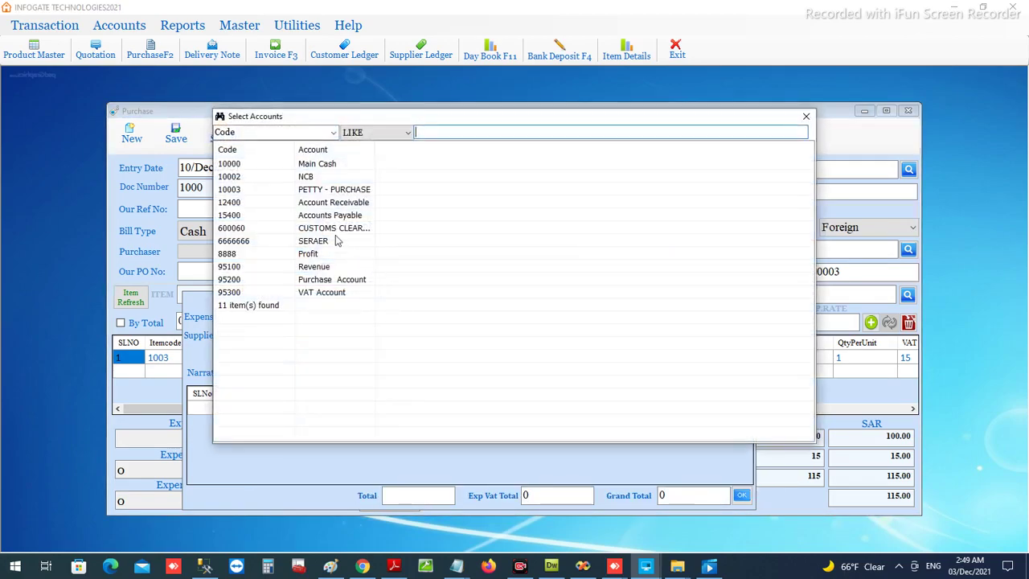
pyautogui.moveTo(378, 149); pyautogui.dragTo(489, 151)
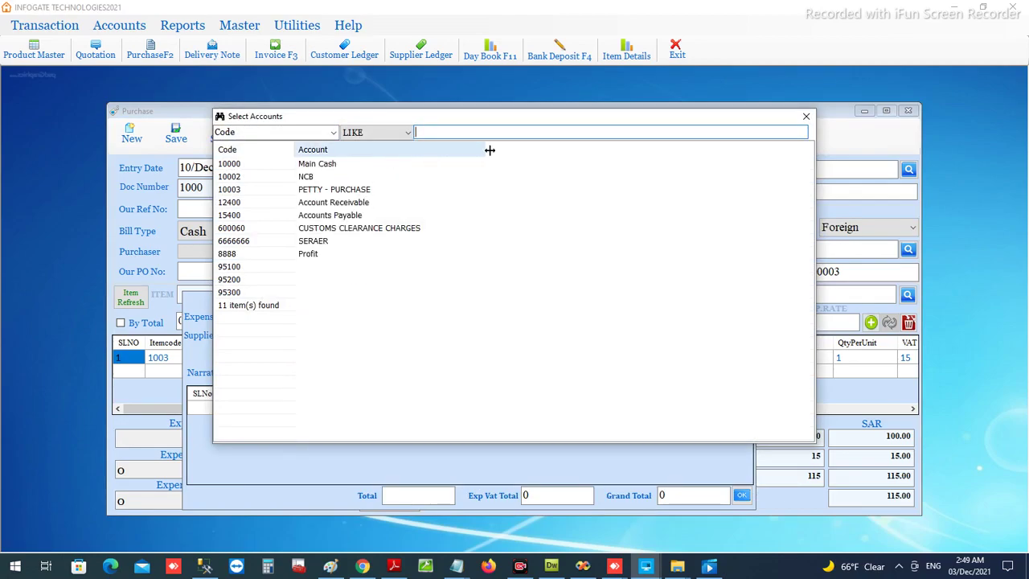
pyautogui.click(385, 230)
pyautogui.doubleClick(381, 232)
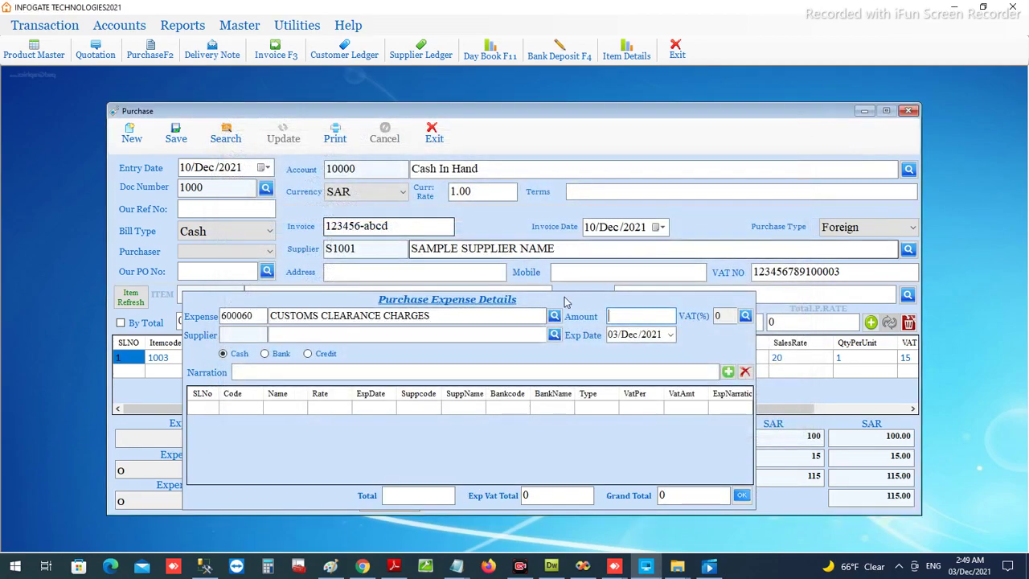
pyautogui.click(616, 316)
pyautogui.write('1000')
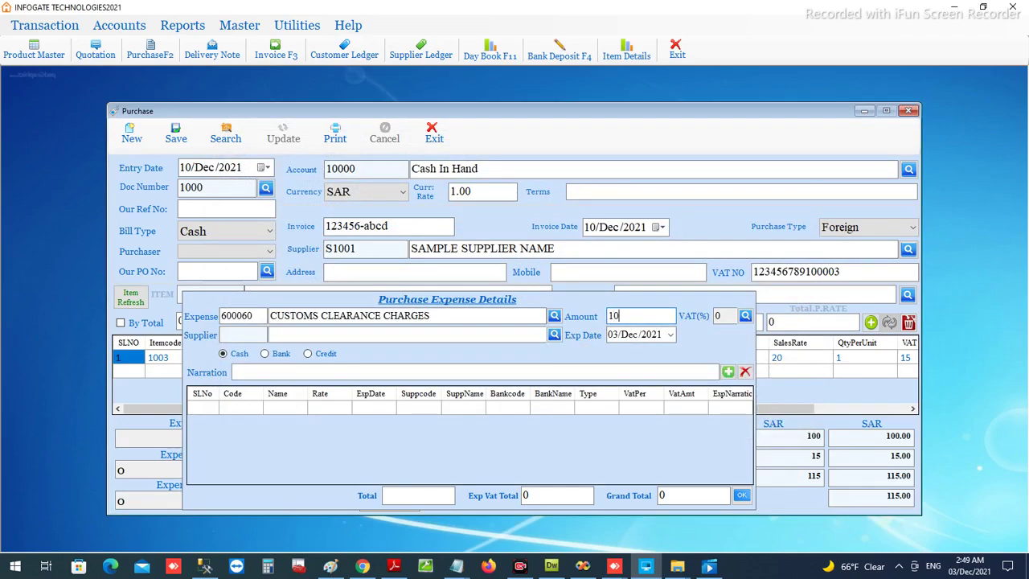
pyautogui.click(744, 316)
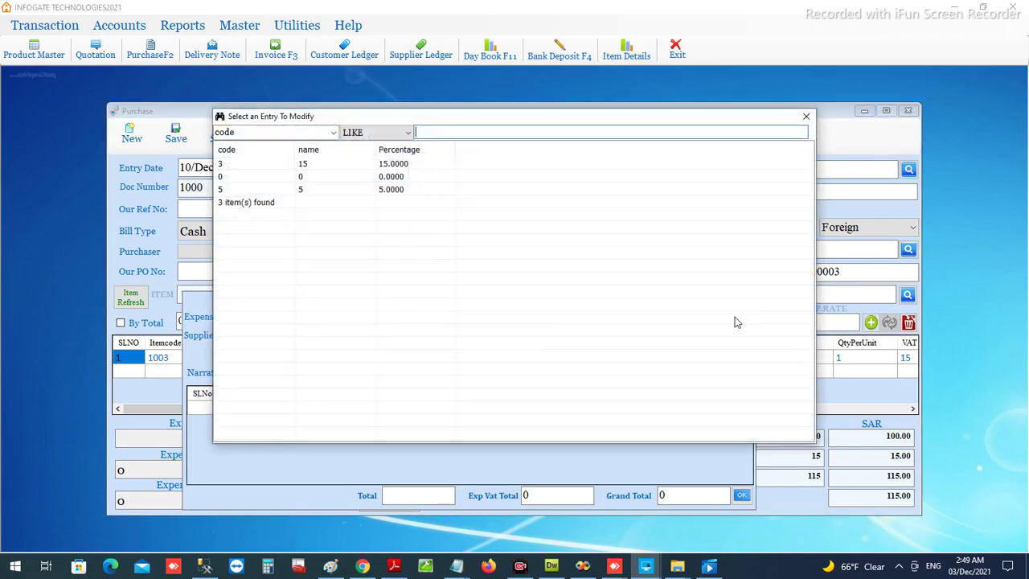
pyautogui.doubleClick(356, 170)
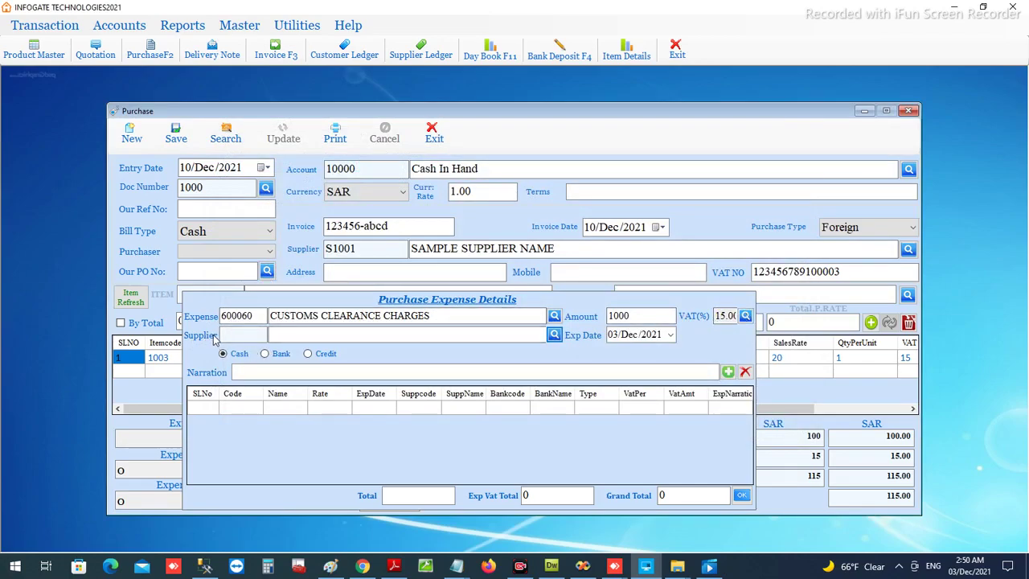
# Add narration 'FGS', add the expense line totalling 1150, and confirm
pyautogui.click(554, 336)
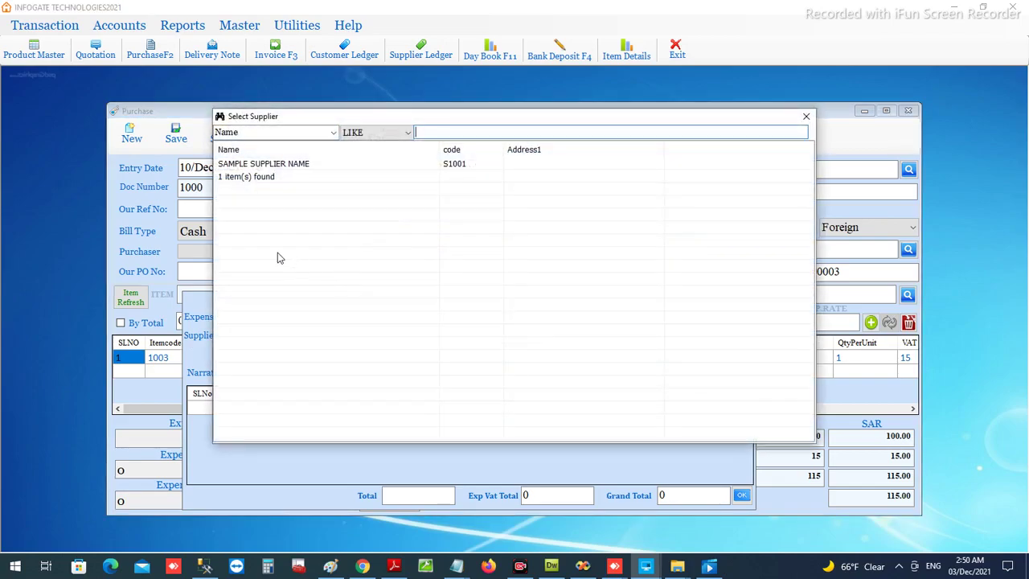
pyautogui.click(806, 116)
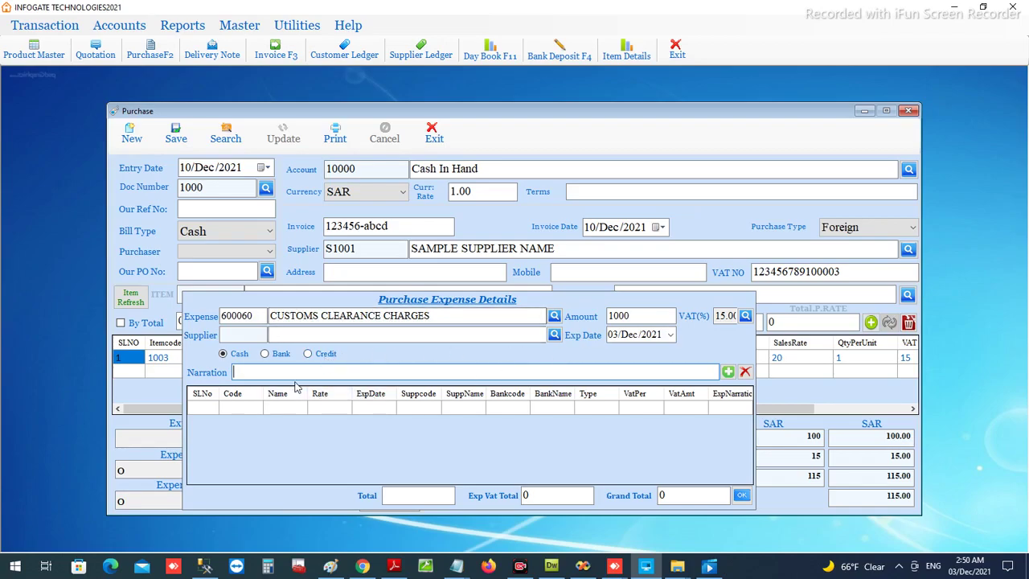
pyautogui.write('FGS')
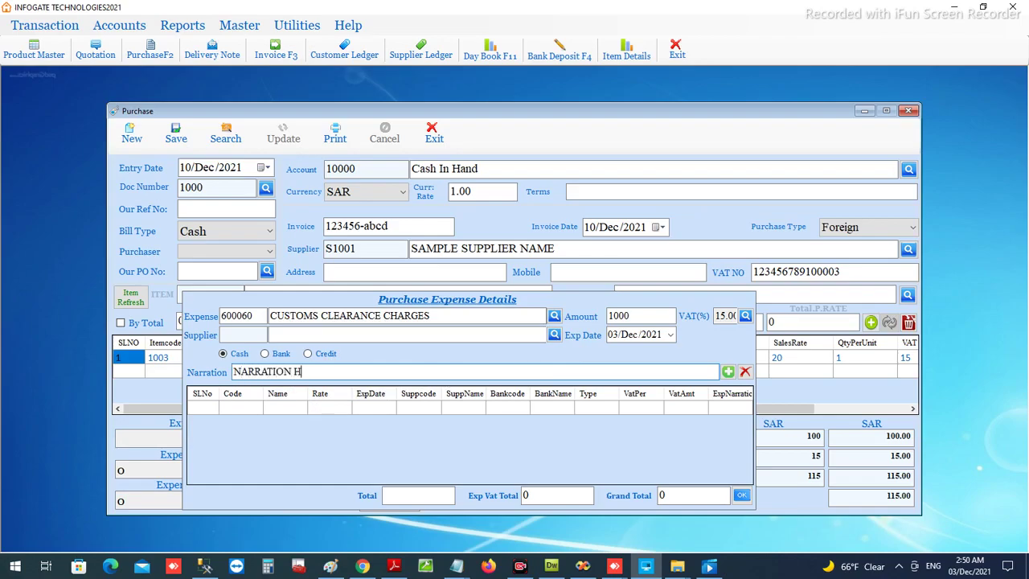
pyautogui.click(727, 372)
pyautogui.click(557, 495)
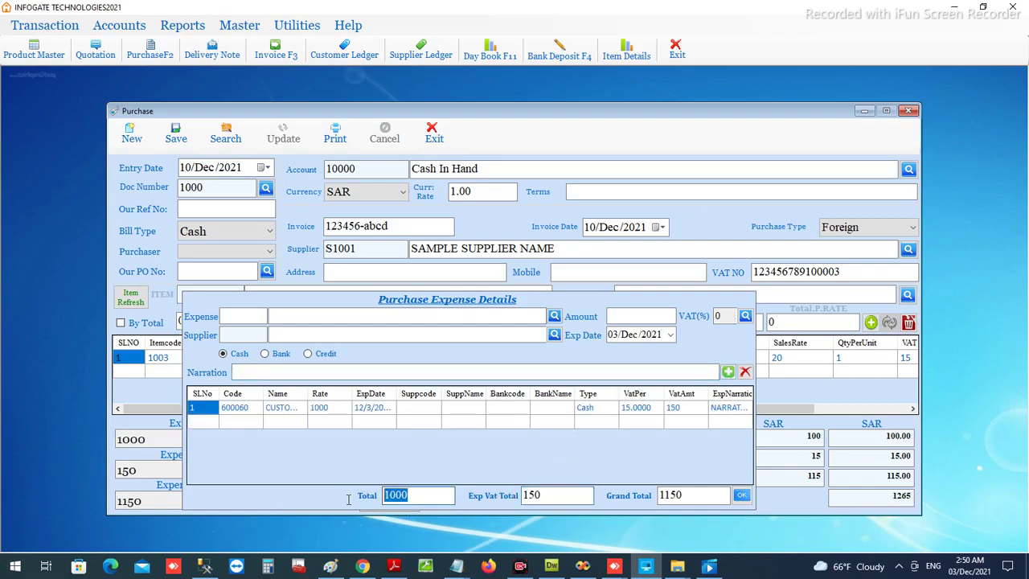
pyautogui.click(741, 496)
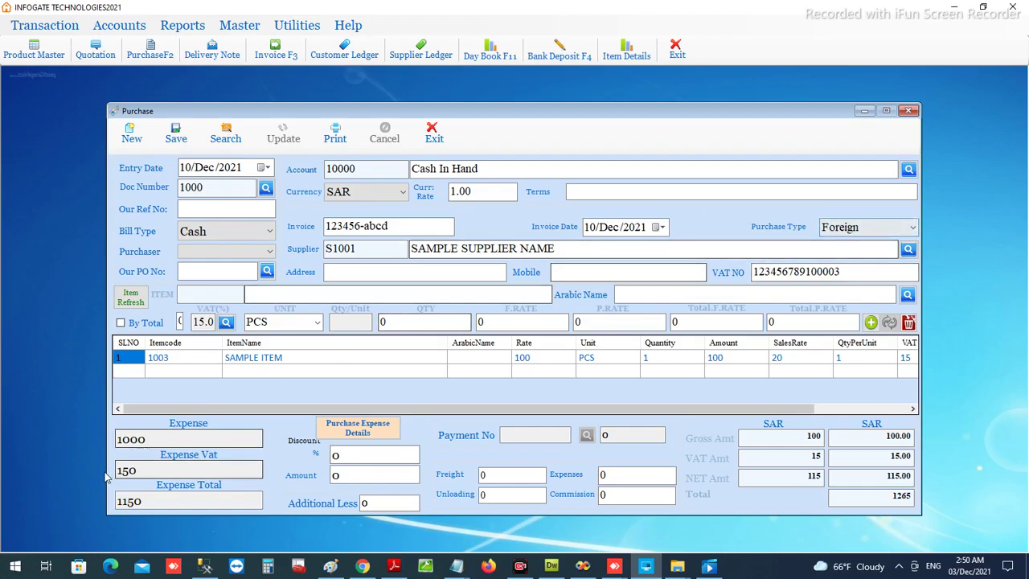
pyautogui.moveTo(151, 439); pyautogui.dragTo(110, 438)
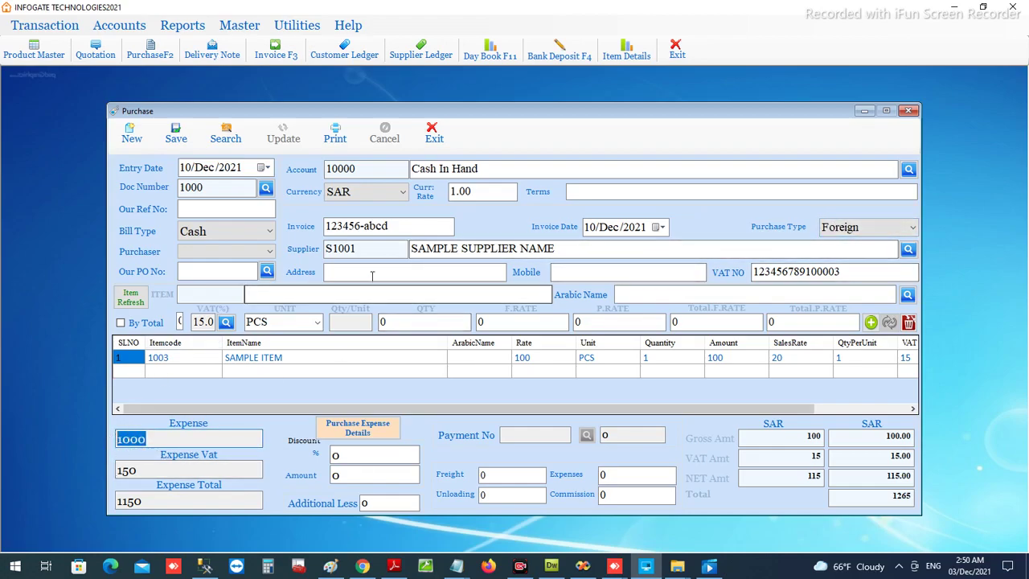
pyautogui.click(532, 362)
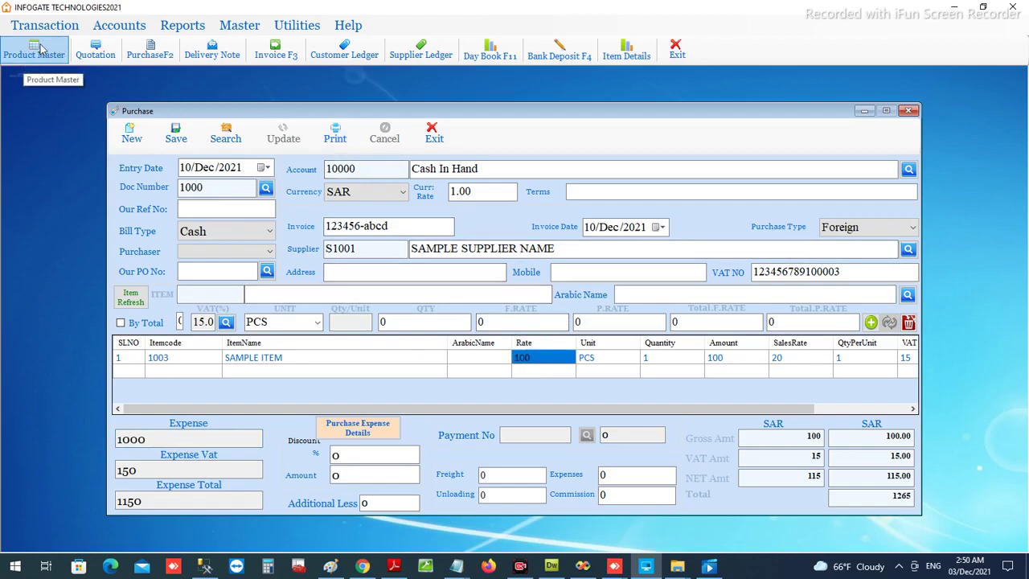
pyautogui.click(121, 439)
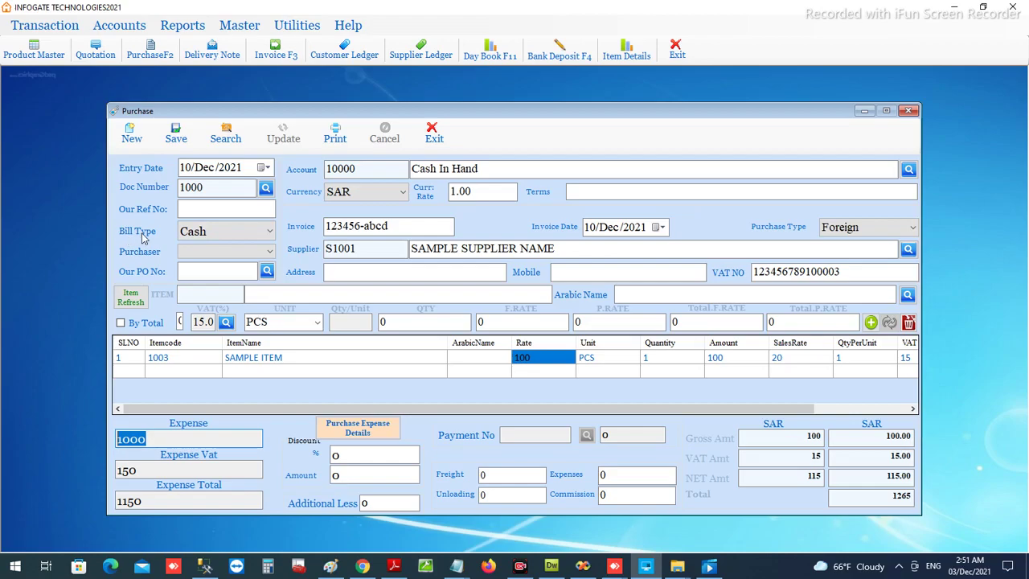
# Set the bill type to Credit with Accounts Payable account 15400
pyautogui.click(191, 232)
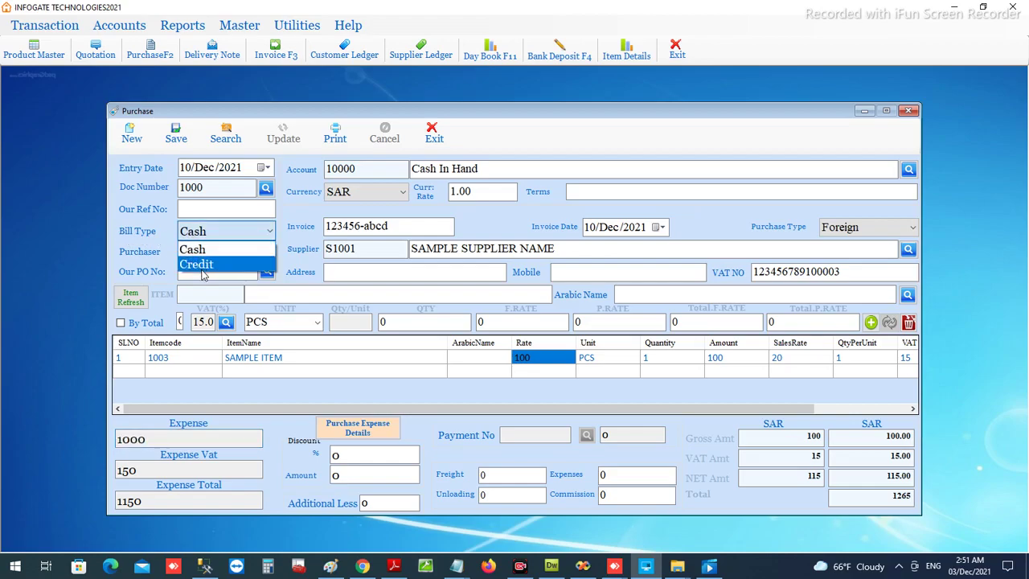
pyautogui.click(195, 264)
pyautogui.click(195, 233)
pyautogui.click(195, 251)
pyautogui.moveTo(356, 169); pyautogui.dragTo(325, 168)
pyautogui.click(195, 232)
pyautogui.click(197, 266)
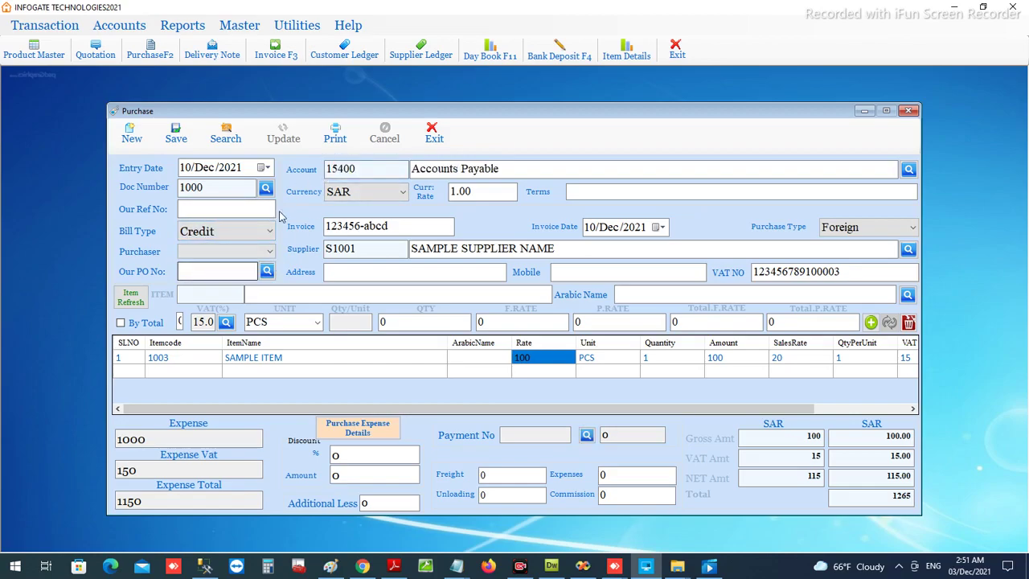
pyautogui.moveTo(356, 169); pyautogui.dragTo(289, 171)
pyautogui.press('Tab')
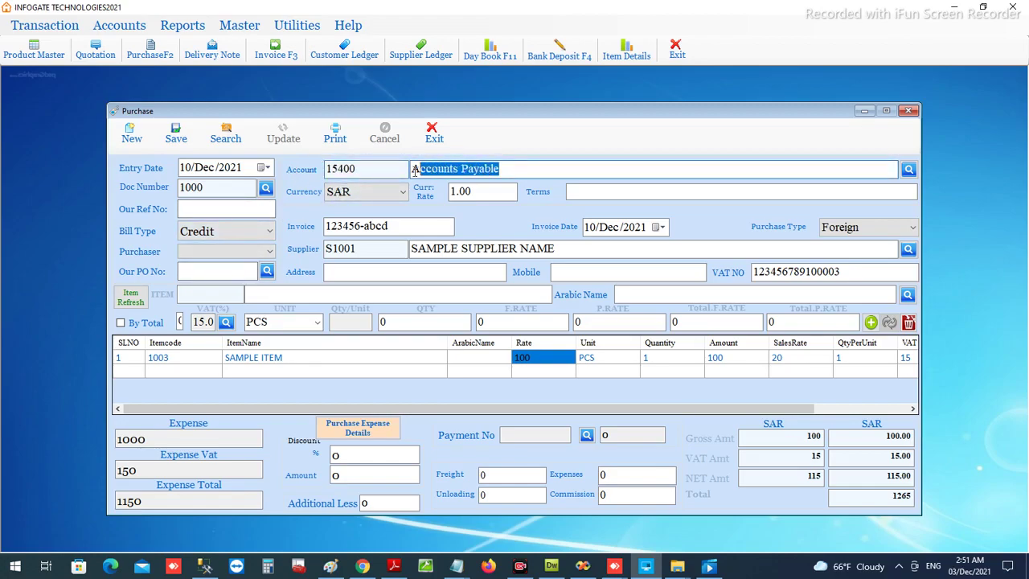
pyautogui.press('Tab')
pyautogui.press('Tab')
pyautogui.press('Tab')
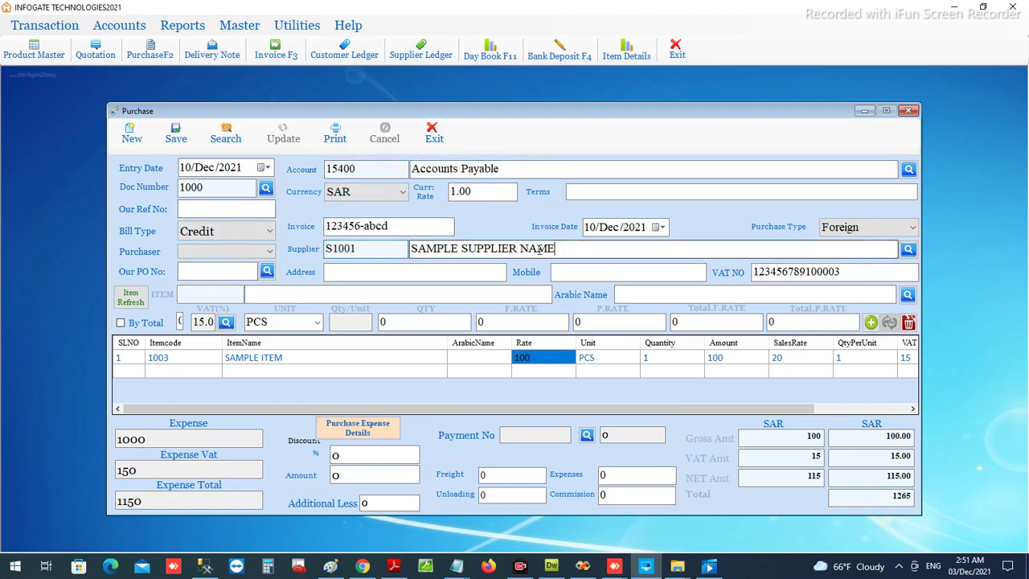
# Save purchase 1000 and decline printing it
pyautogui.click(176, 140)
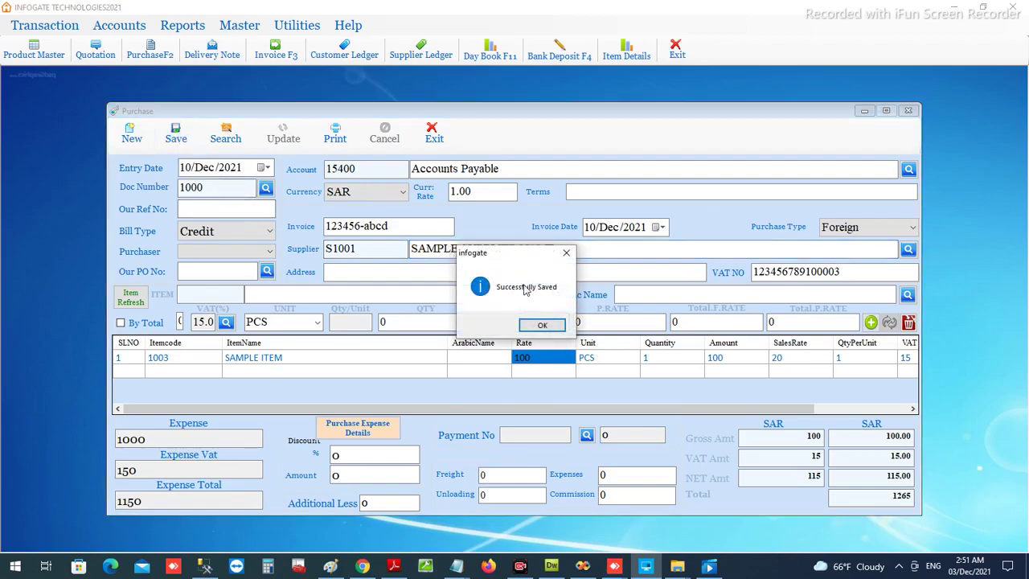
pyautogui.click(540, 325)
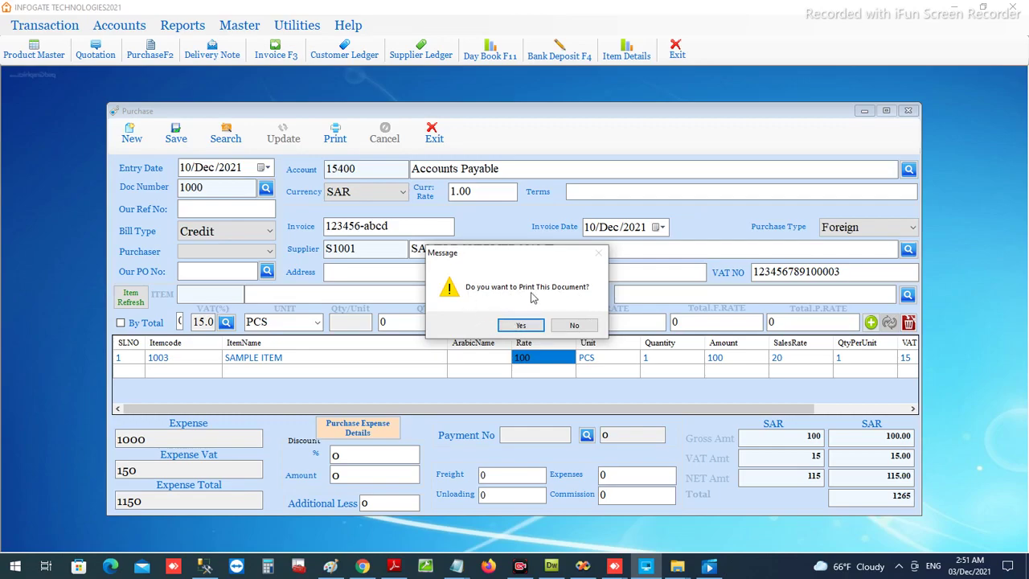
pyautogui.click(574, 326)
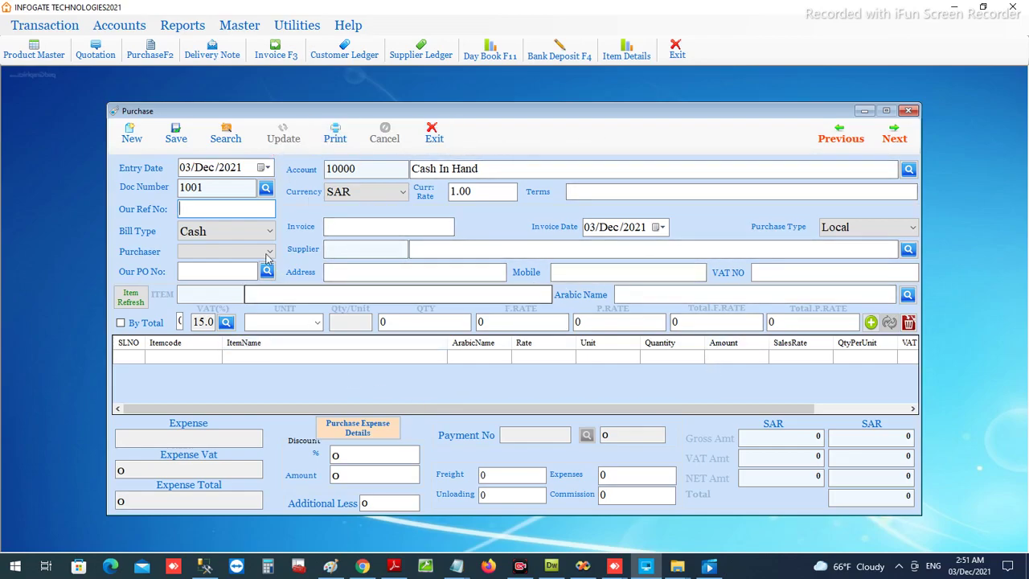
# Reload saved purchase 1000, browse the entry search, then close the Purchase window
pyautogui.click(838, 140)
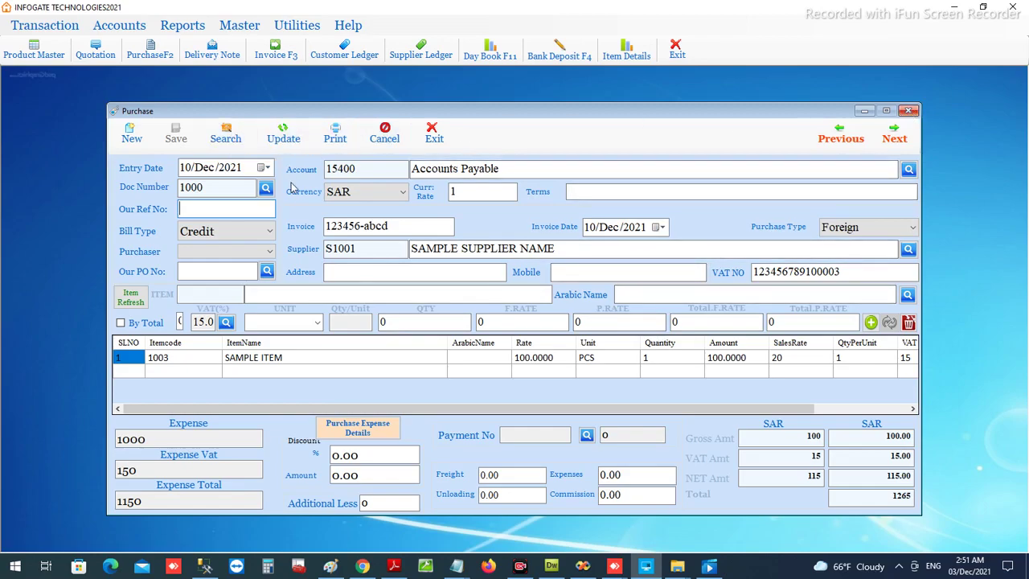
pyautogui.click(266, 189)
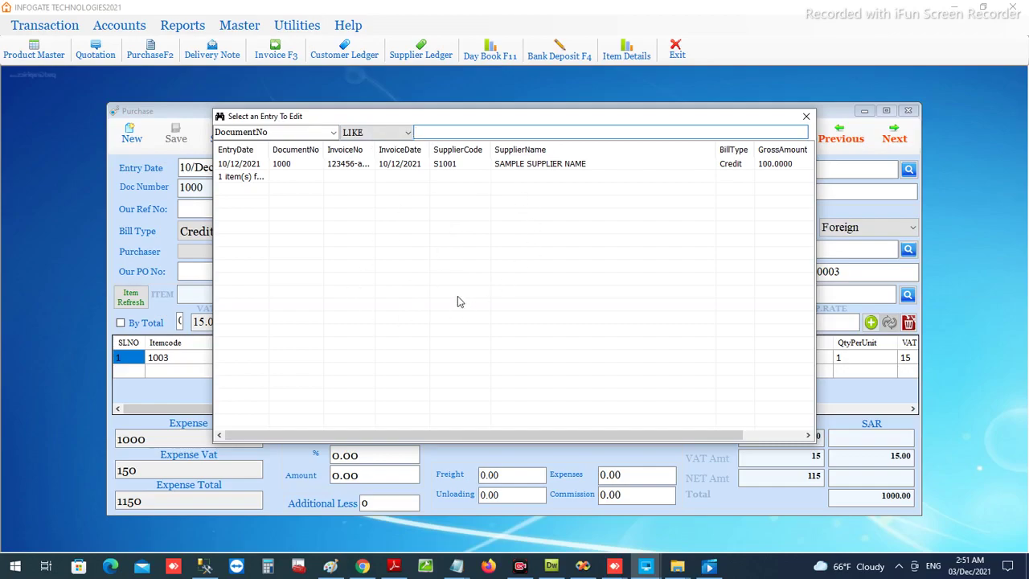
pyautogui.click(333, 132)
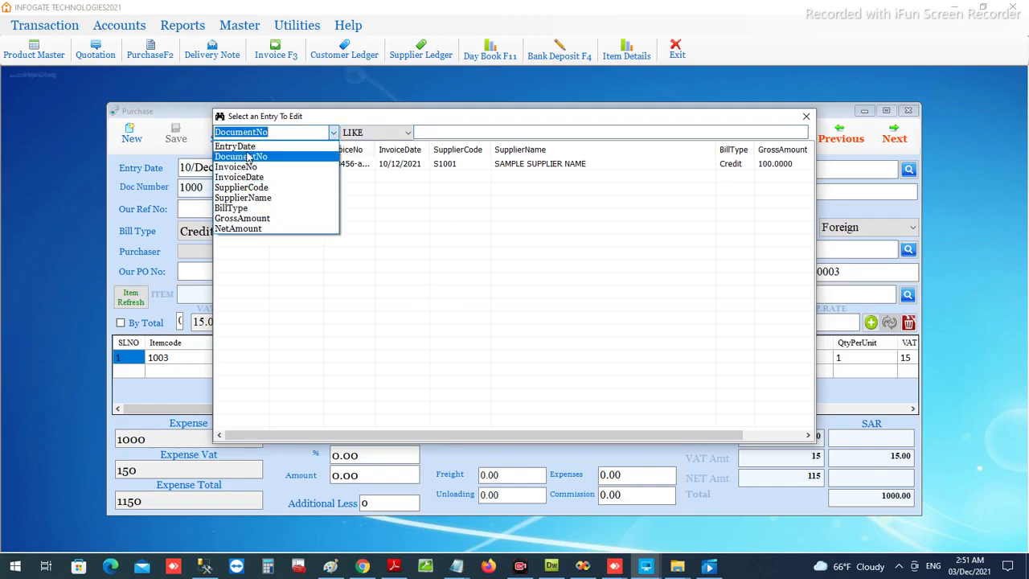
pyautogui.click(807, 119)
pyautogui.click(807, 119)
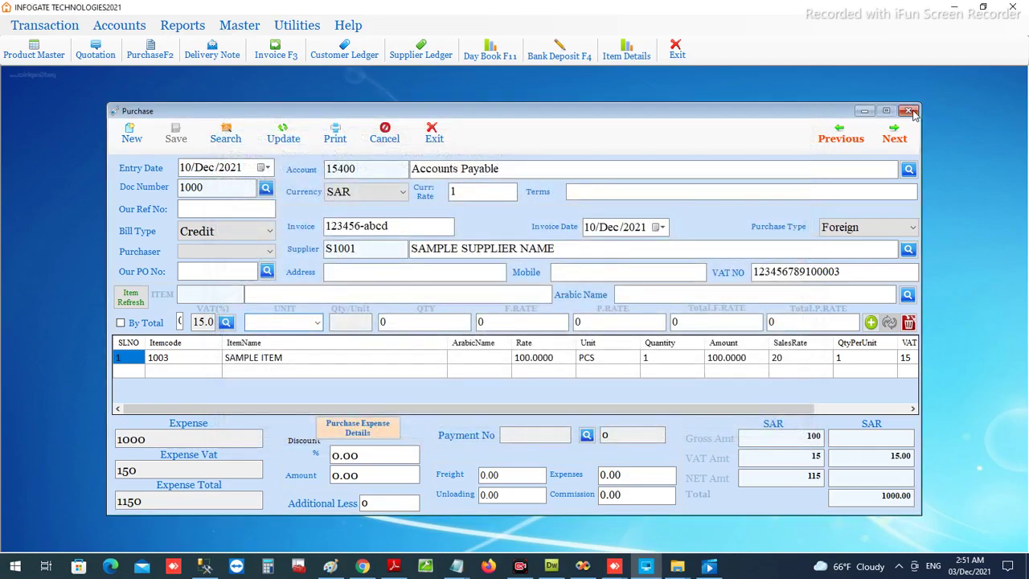
pyautogui.click(908, 110)
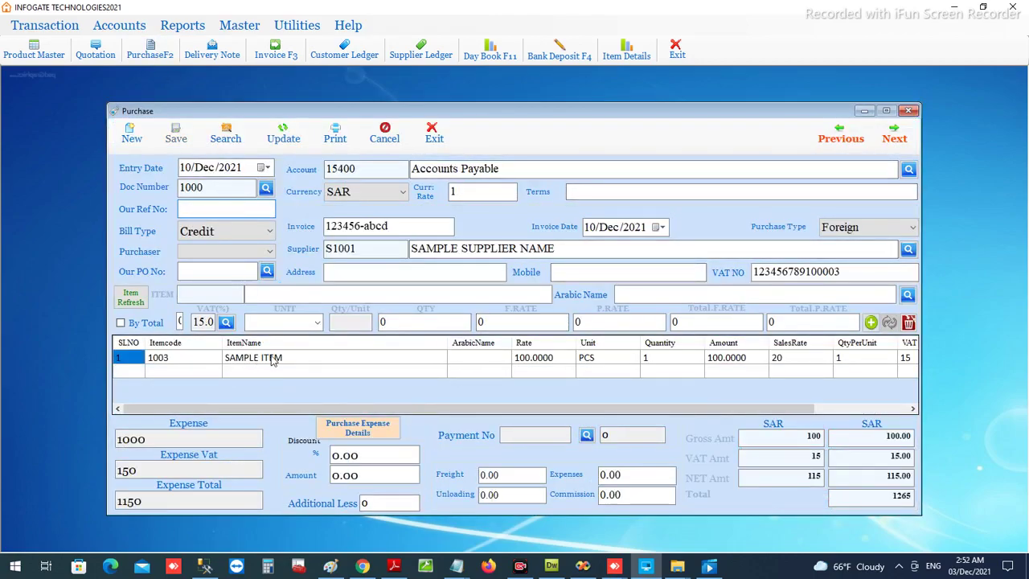
pyautogui.click(908, 111)
pyautogui.click(49, 63)
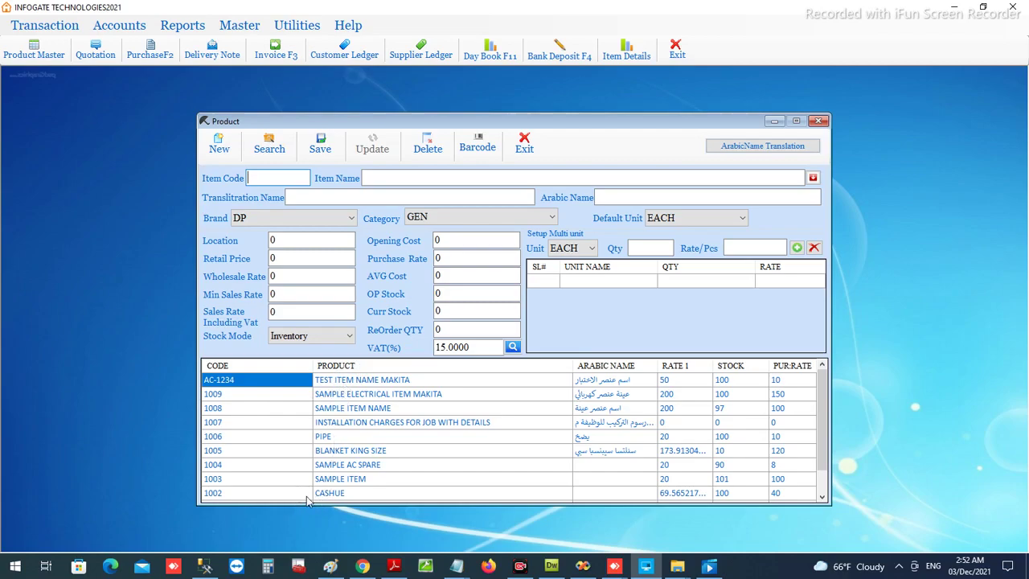
# View SAMPLE ITEM 1003's stock of 101, then close the Product window
pyautogui.click(334, 479)
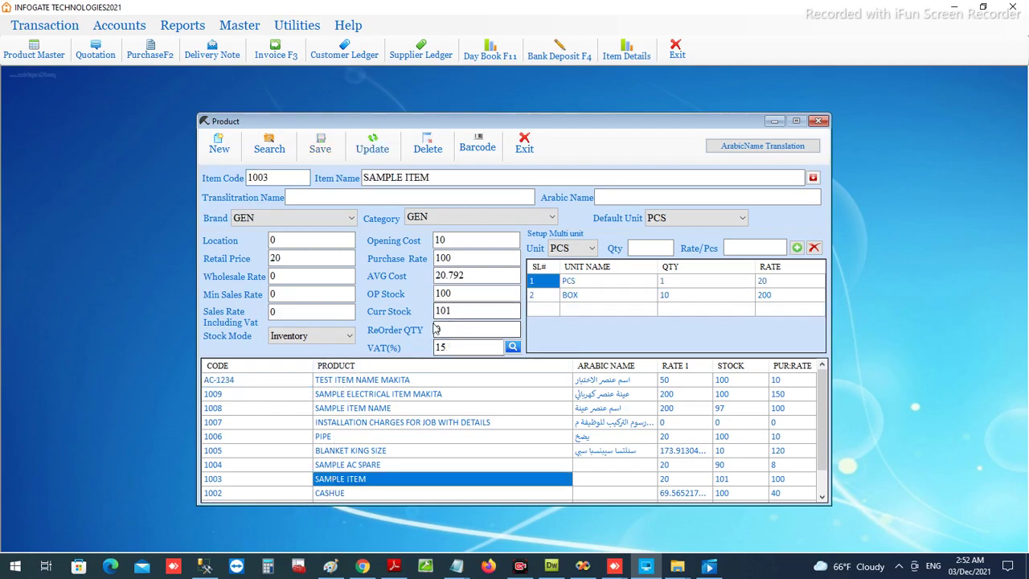
pyautogui.click(819, 121)
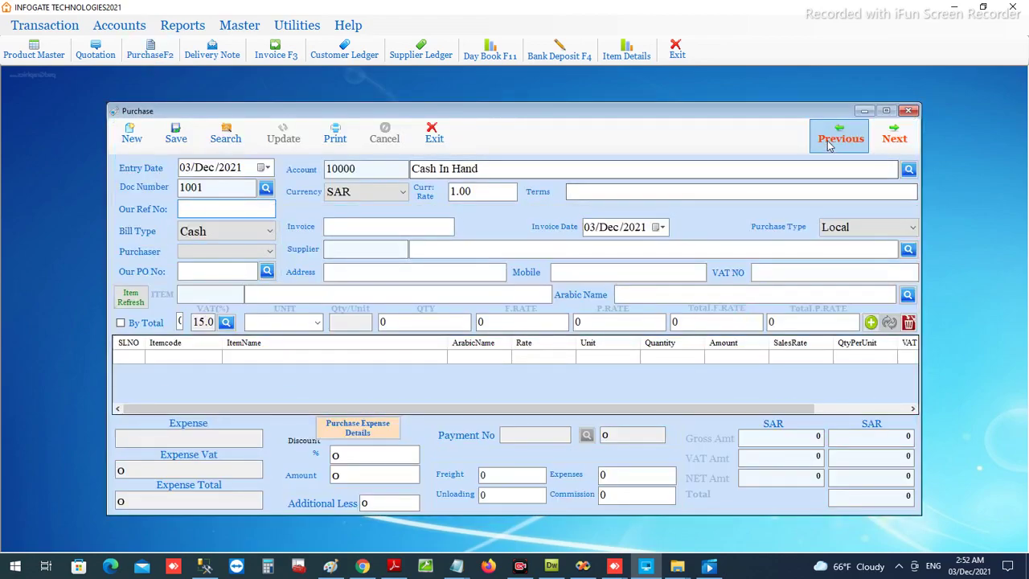
# Reload purchase 1000, check its SAMPLE ITEM quantity row, and close the Purchase window
pyautogui.click(841, 133)
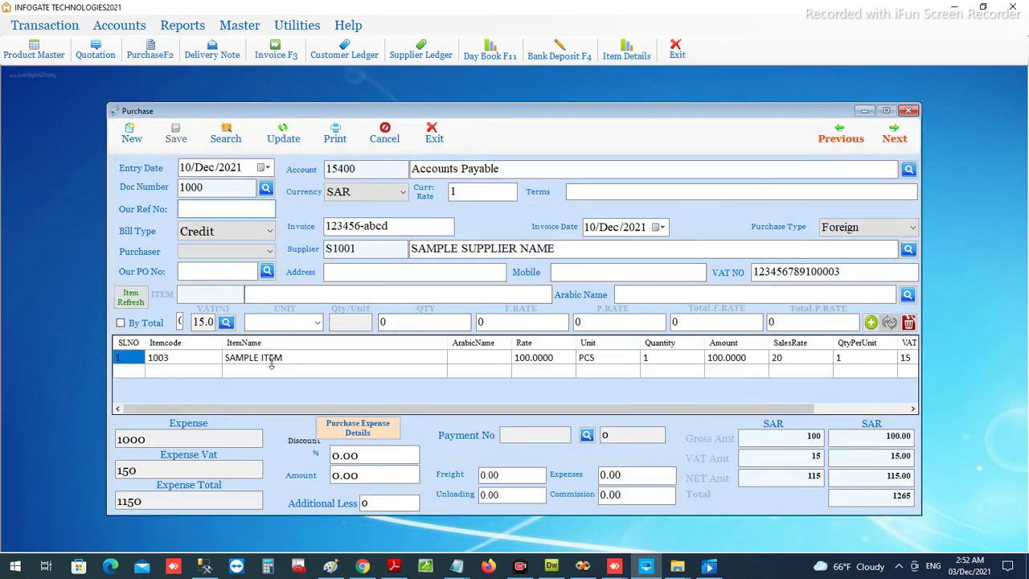
pyautogui.click(662, 359)
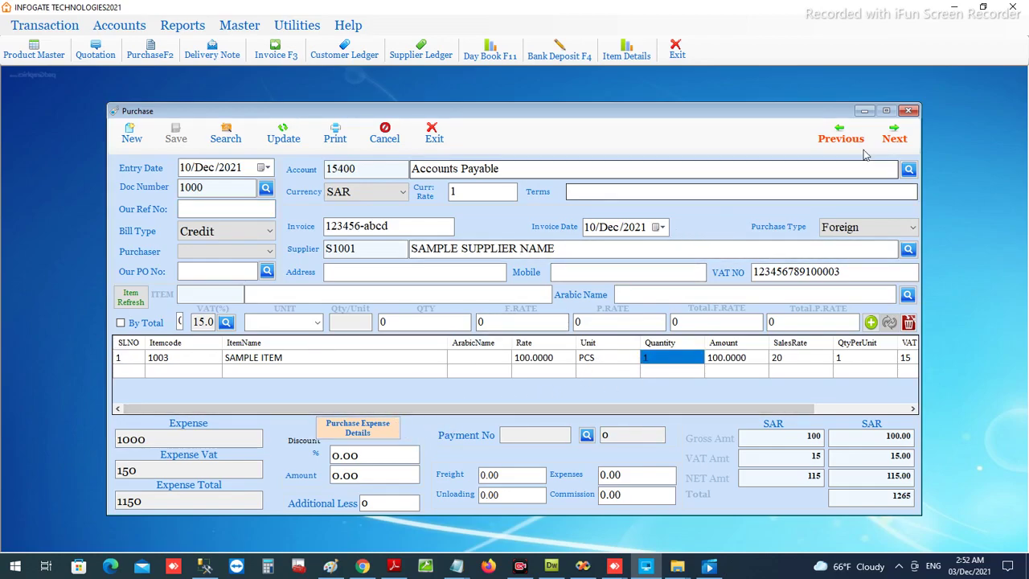
pyautogui.click(909, 111)
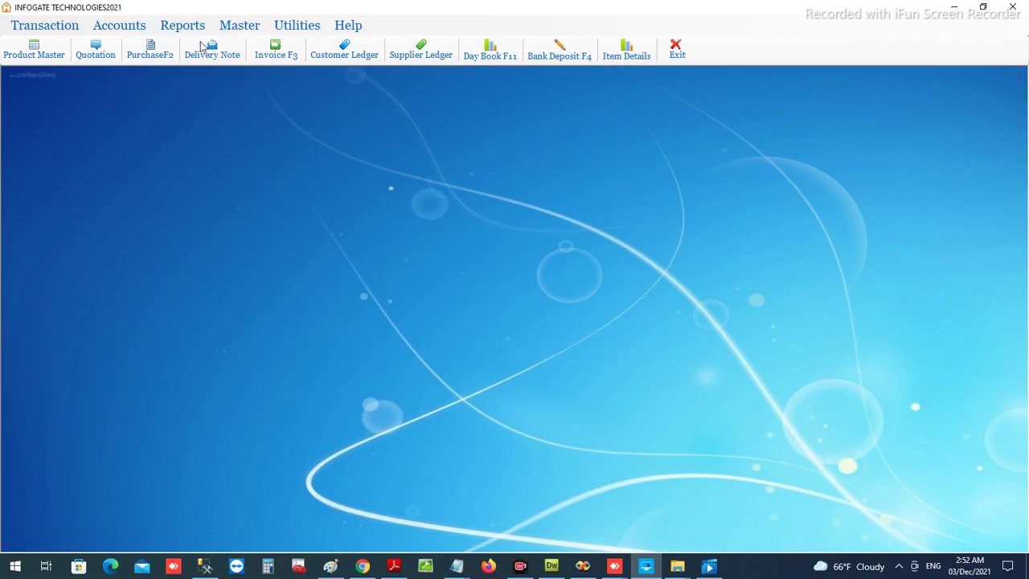
pyautogui.click(179, 27)
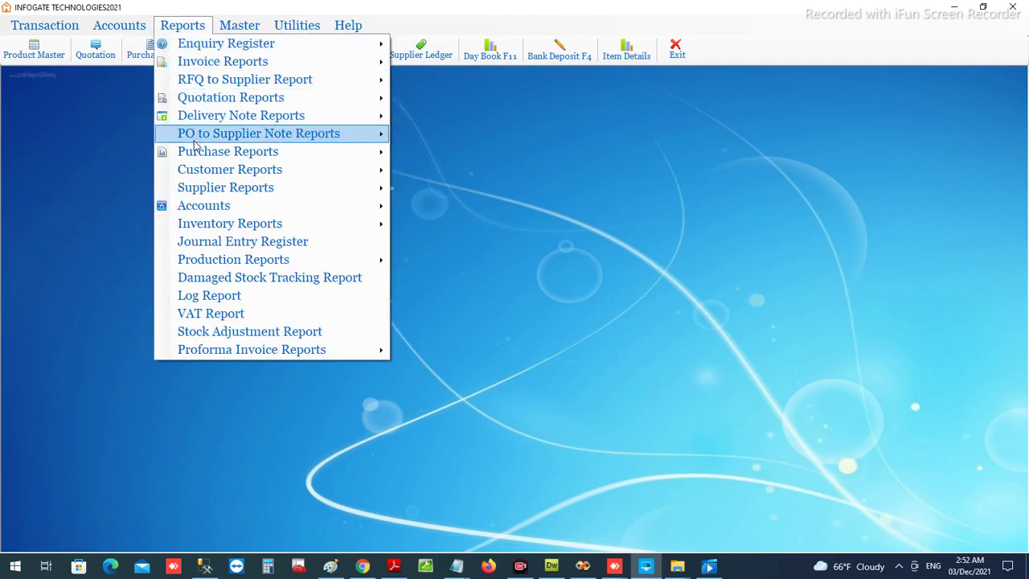
pyautogui.moveTo(225, 152)
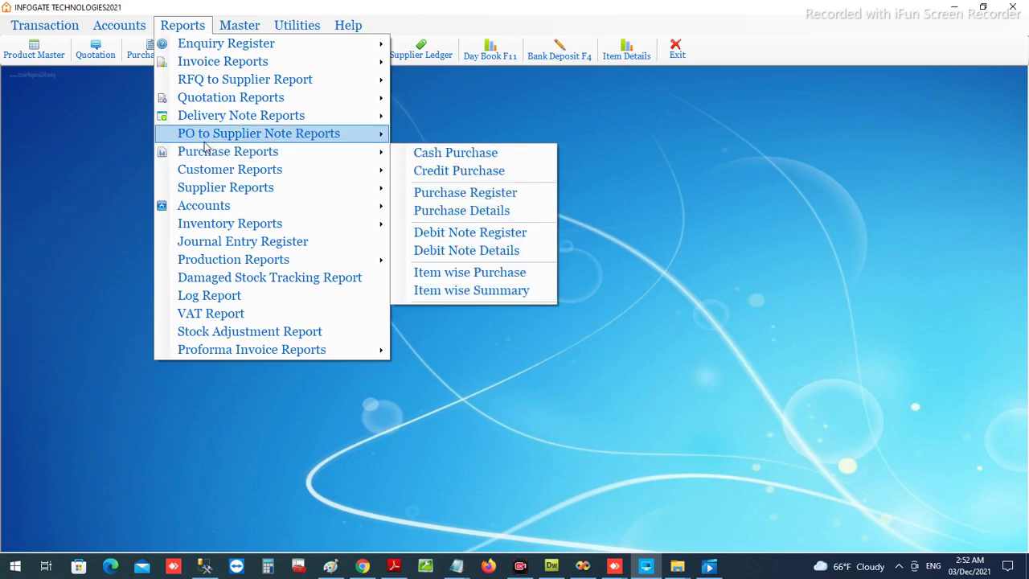
pyautogui.click(768, 270)
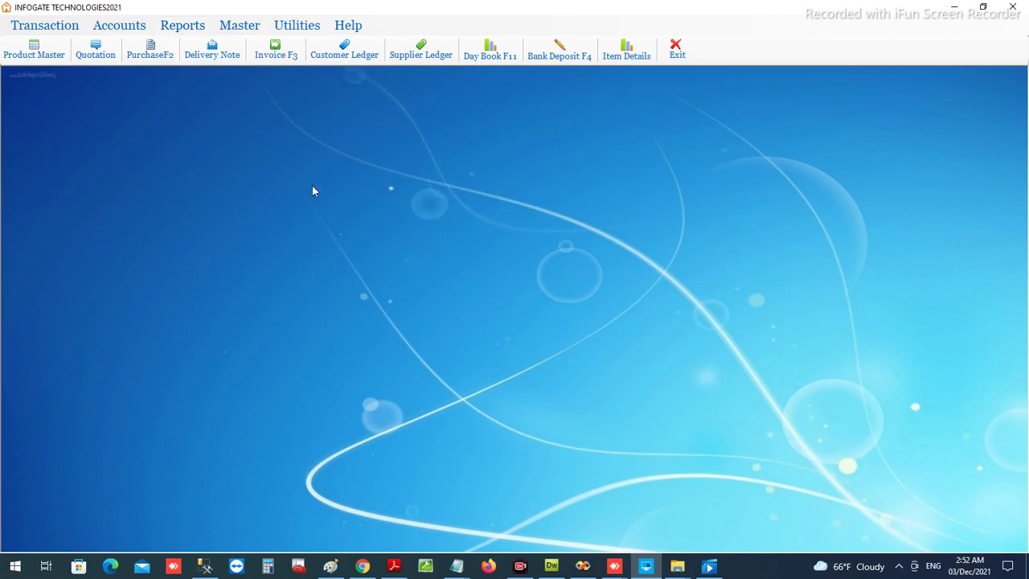
pyautogui.click(149, 57)
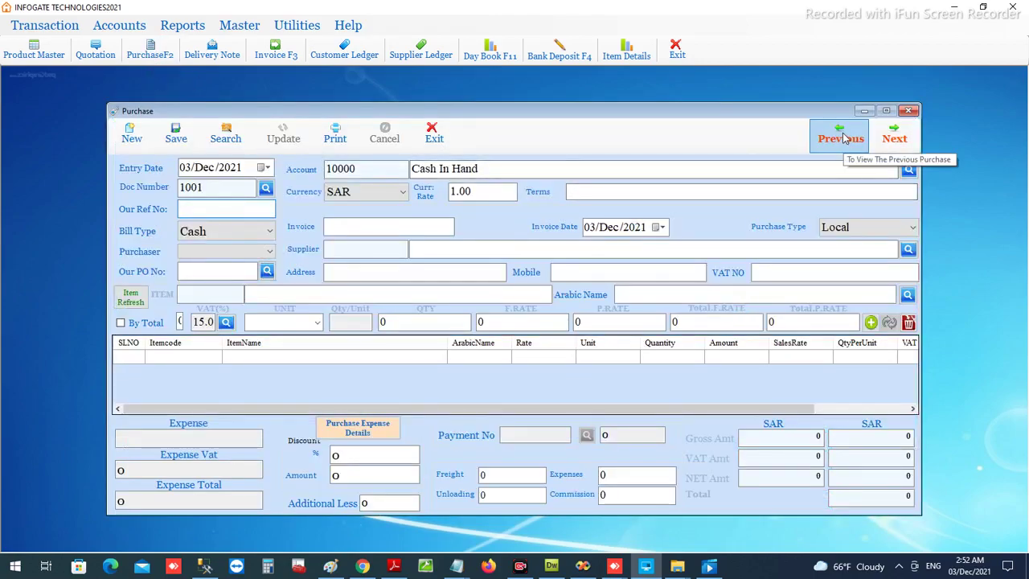
# Redisplay purchase 1000, highlight its Accounts Payable account and sample supplier, then close it
pyautogui.click(844, 135)
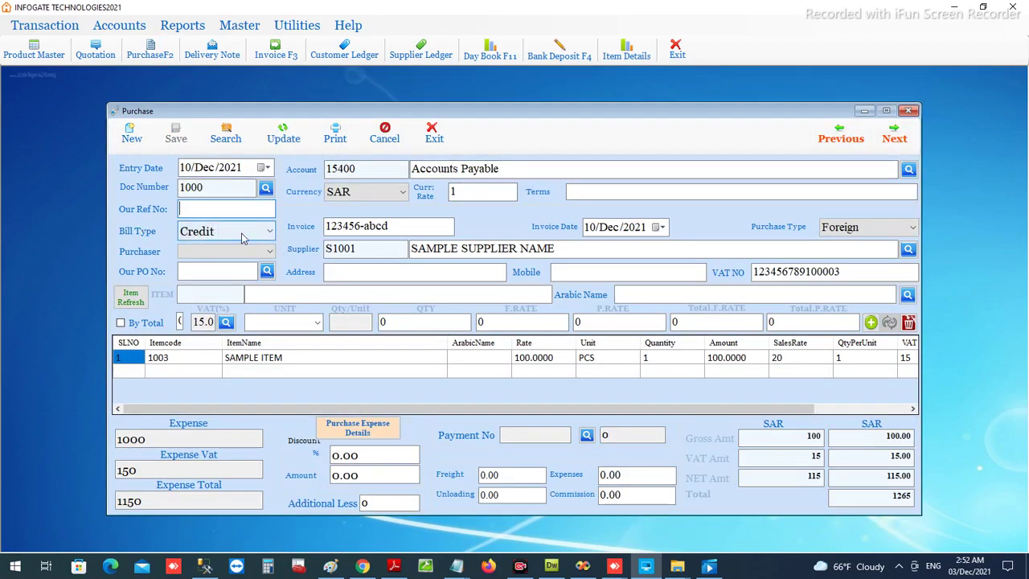
pyautogui.moveTo(519, 168); pyautogui.dragTo(323, 169)
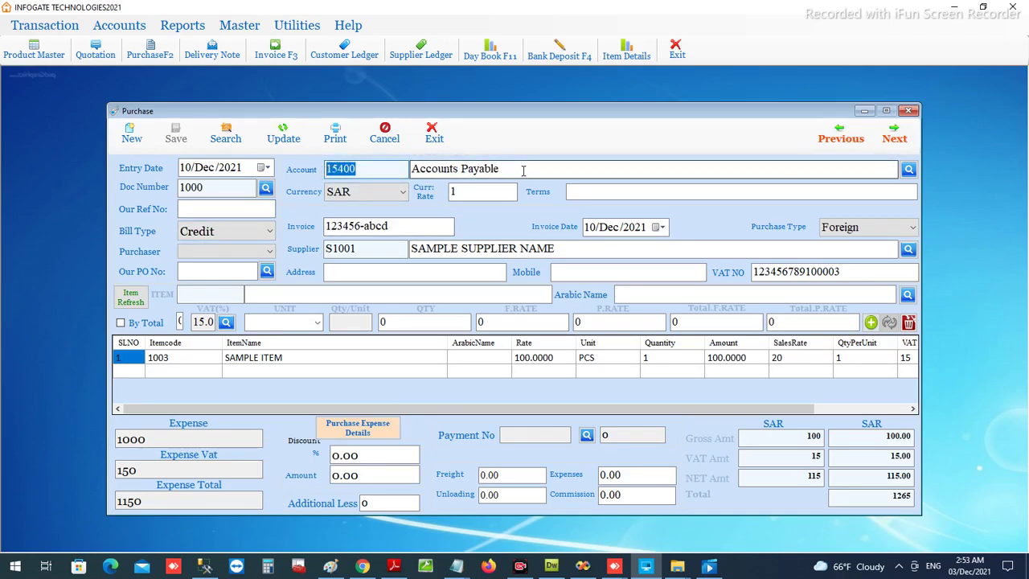
pyautogui.moveTo(524, 170); pyautogui.dragTo(410, 169)
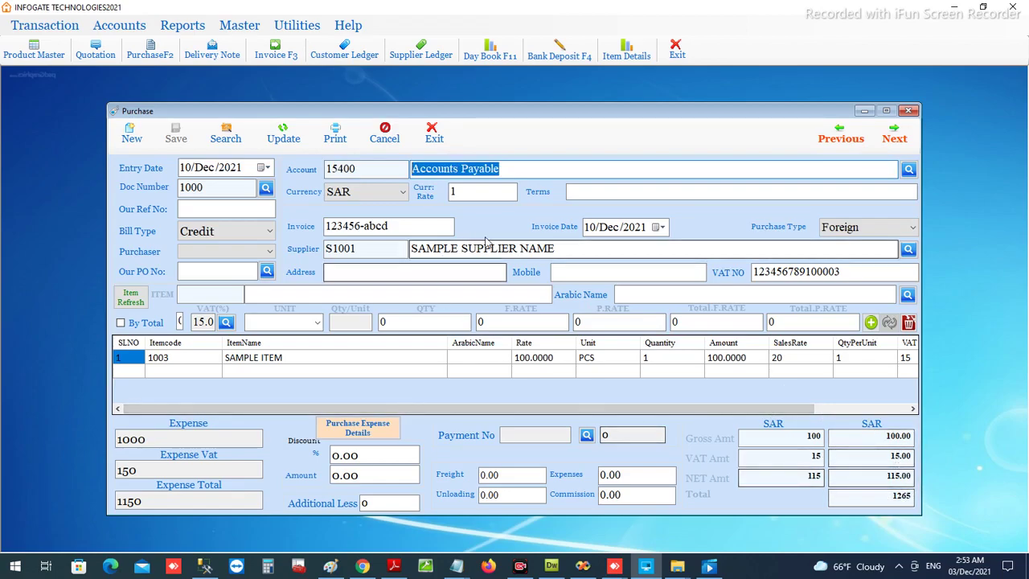
pyautogui.moveTo(524, 168); pyautogui.dragTo(325, 169)
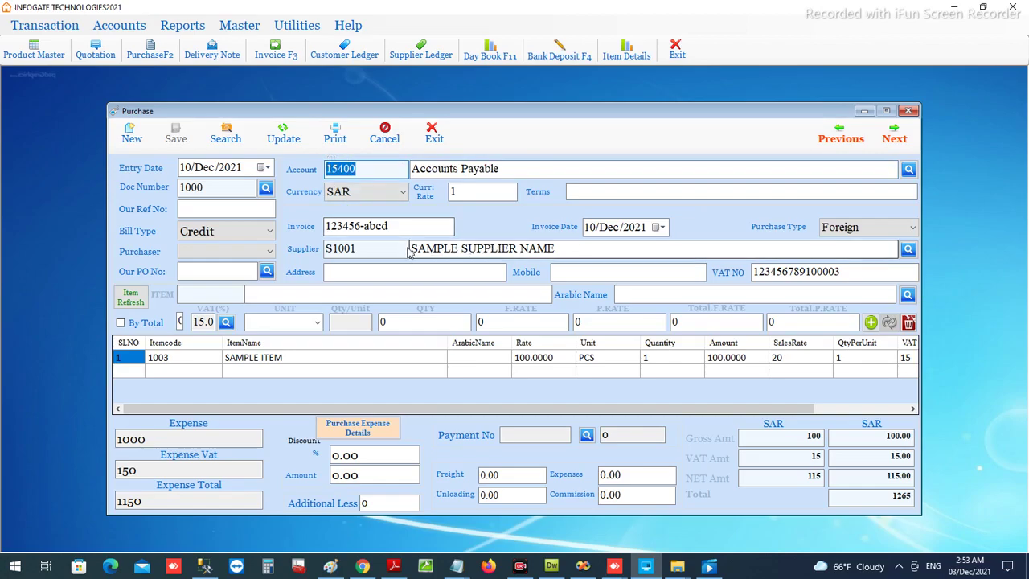
pyautogui.moveTo(410, 253); pyautogui.dragTo(325, 249)
pyautogui.moveTo(627, 255); pyautogui.dragTo(410, 250)
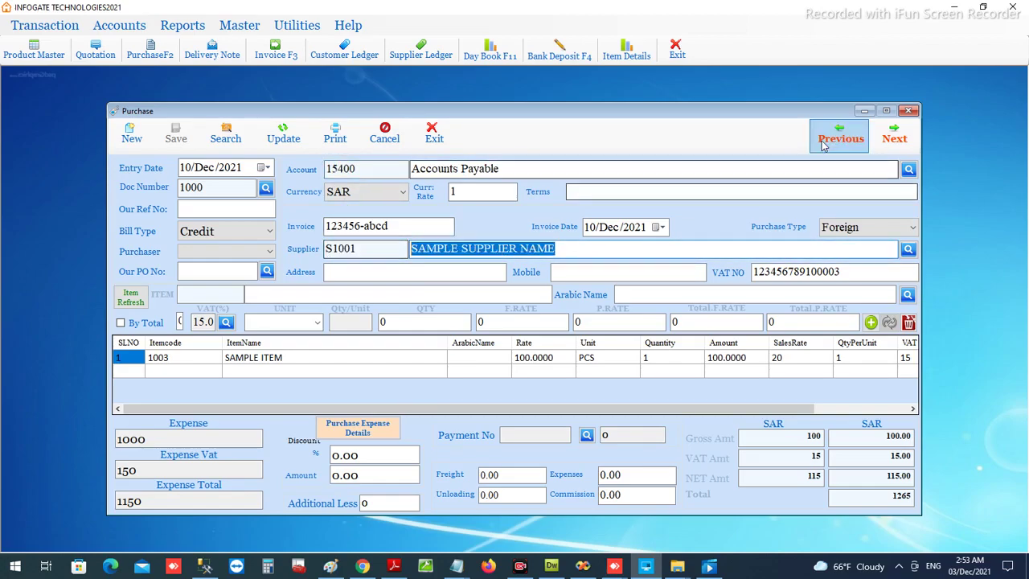
pyautogui.click(908, 110)
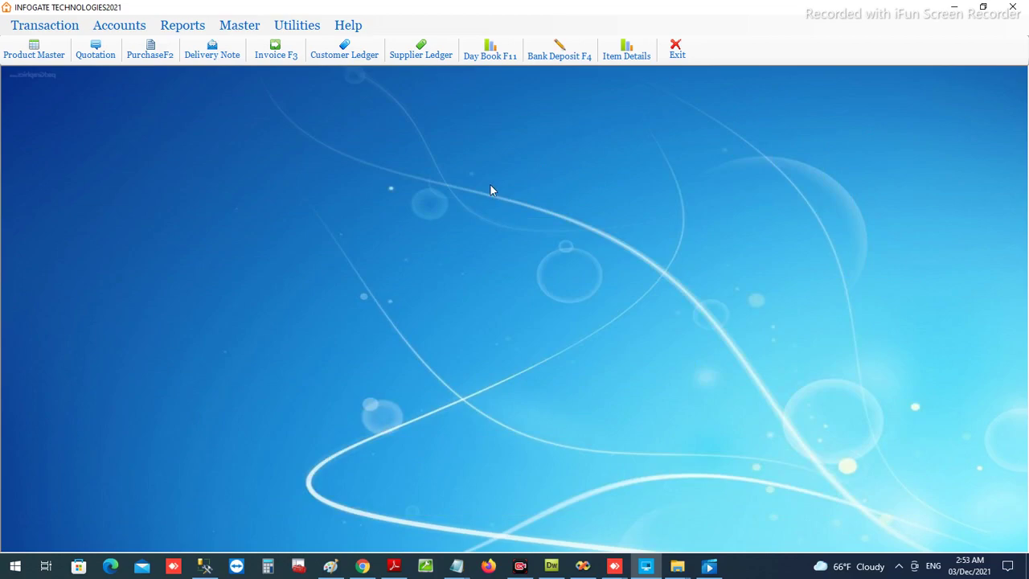
# Open the Supplier Ledger and select SAMPLE SUPPLIER NAME from the supplier list
pyautogui.click(420, 55)
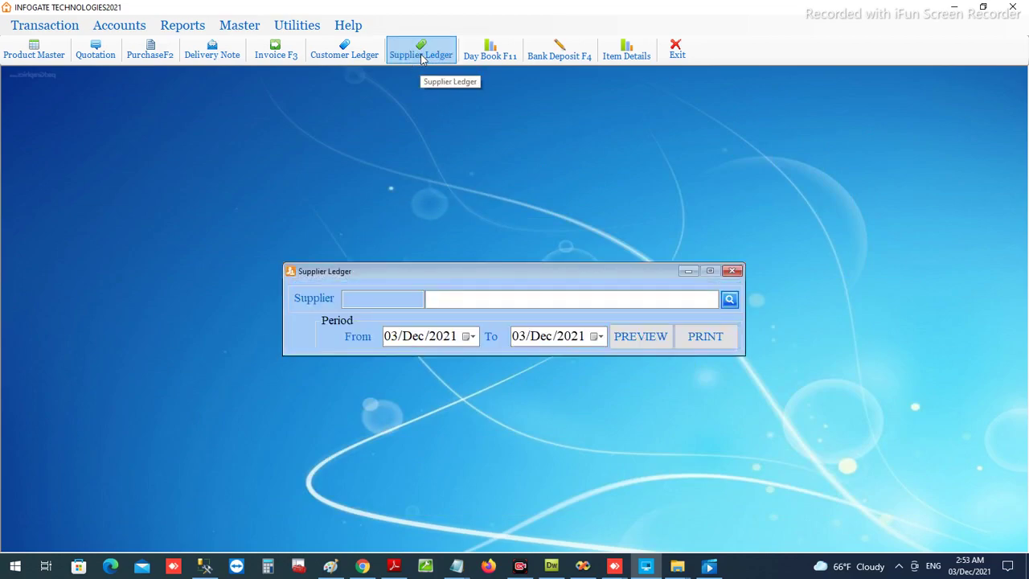
pyautogui.click(729, 299)
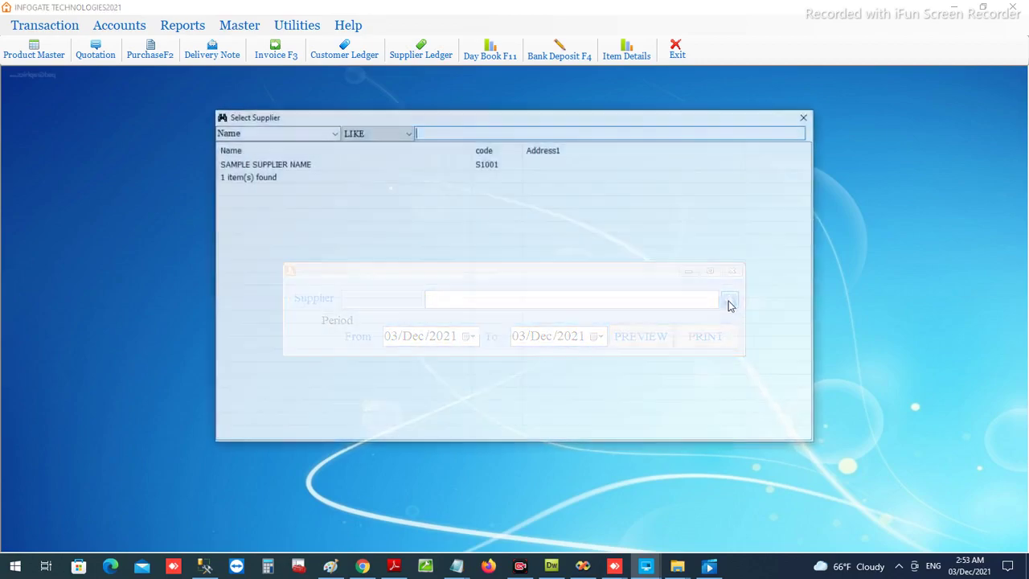
pyautogui.doubleClick(291, 164)
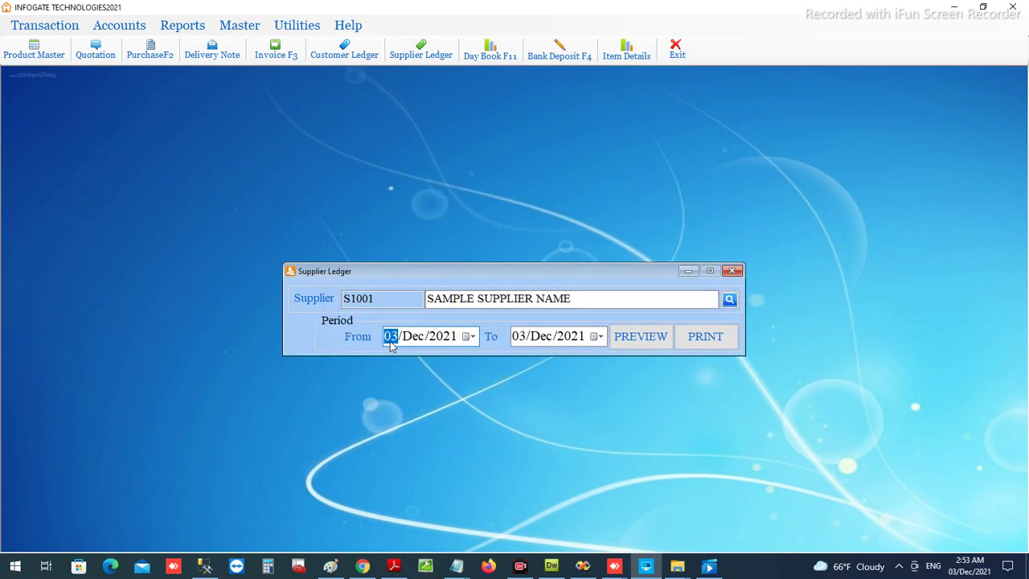
# Set From to 01/Dec/2021 and preview the statement, which shows only the opening balance
pyautogui.write('01')
pyautogui.click(712, 347)
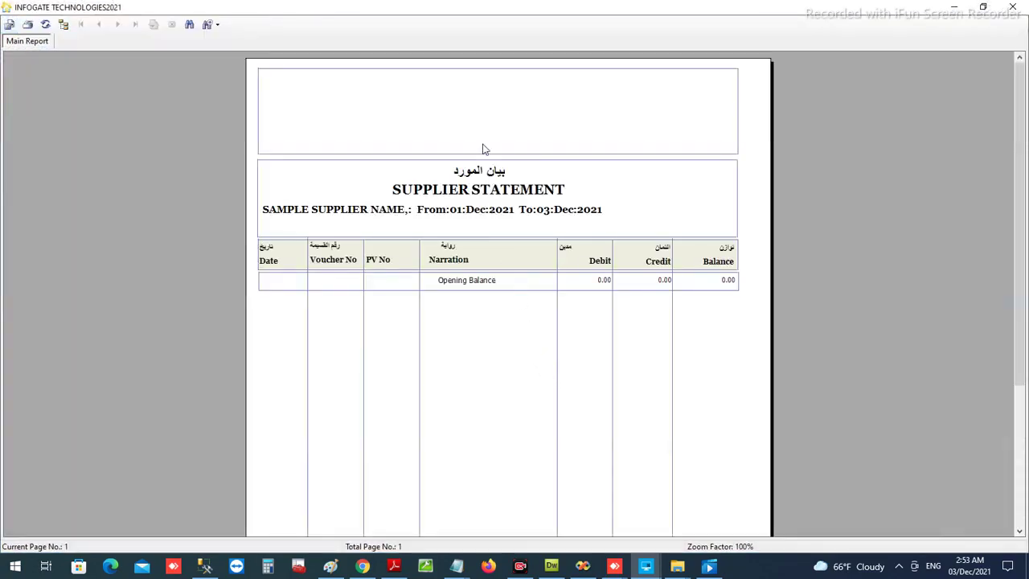
pyautogui.scroll(-1, 567, 326)
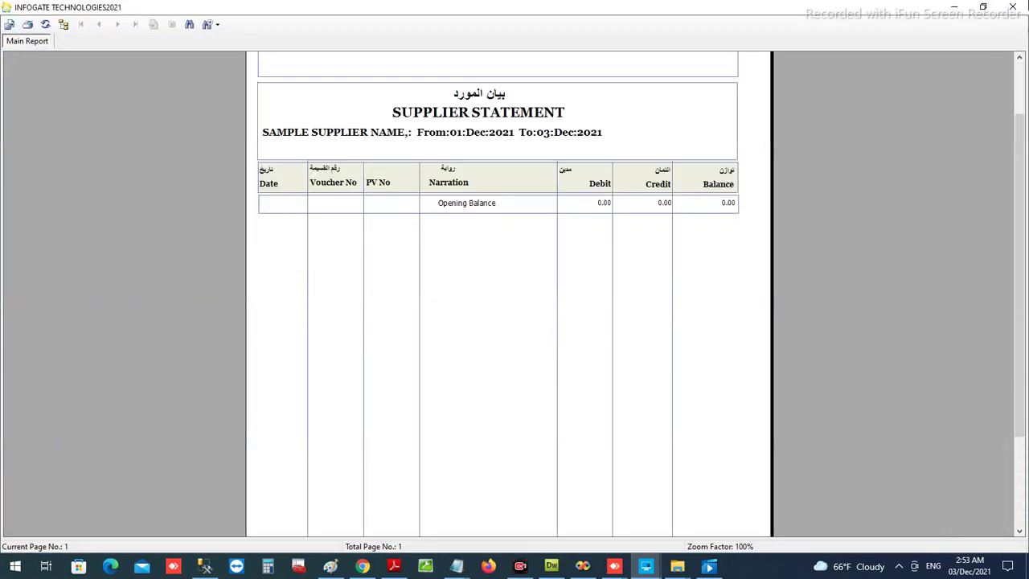
pyautogui.click(1012, 7)
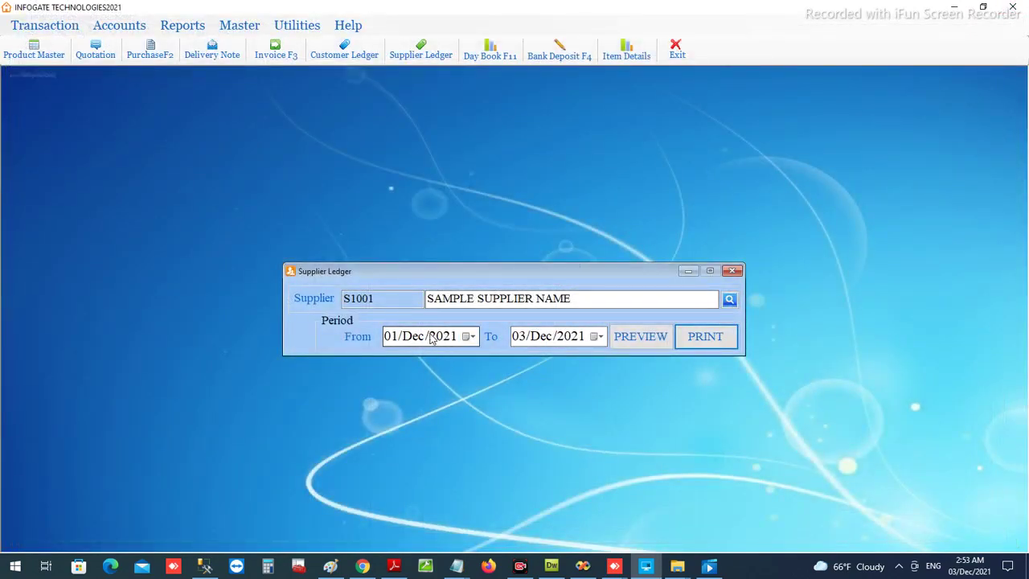
# Print the 01–30/Dec/2021 statement and check invoice 123456-abcd with its 115.00 balance
pyautogui.click(523, 338)
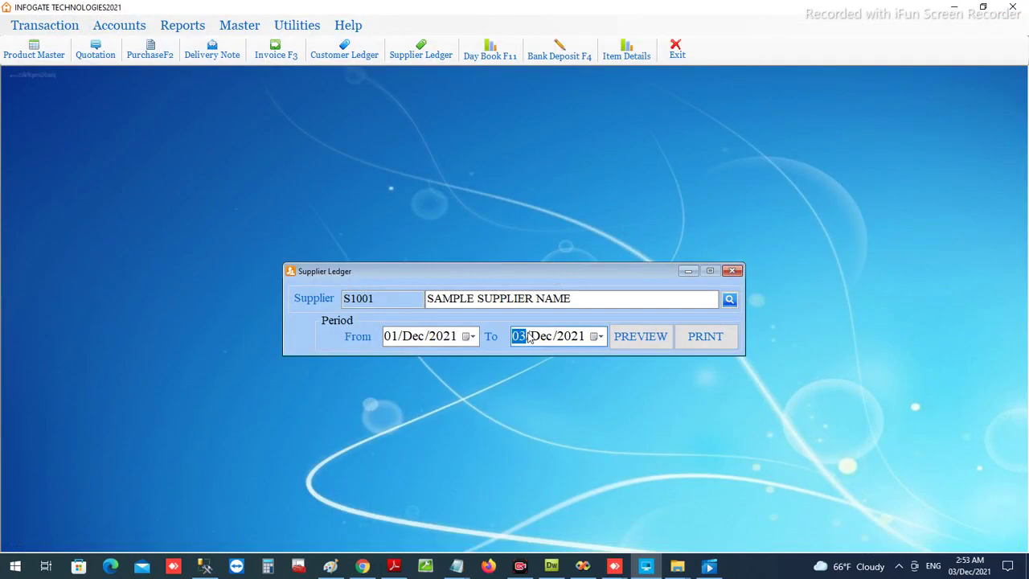
pyautogui.click(691, 340)
pyautogui.click(461, 302)
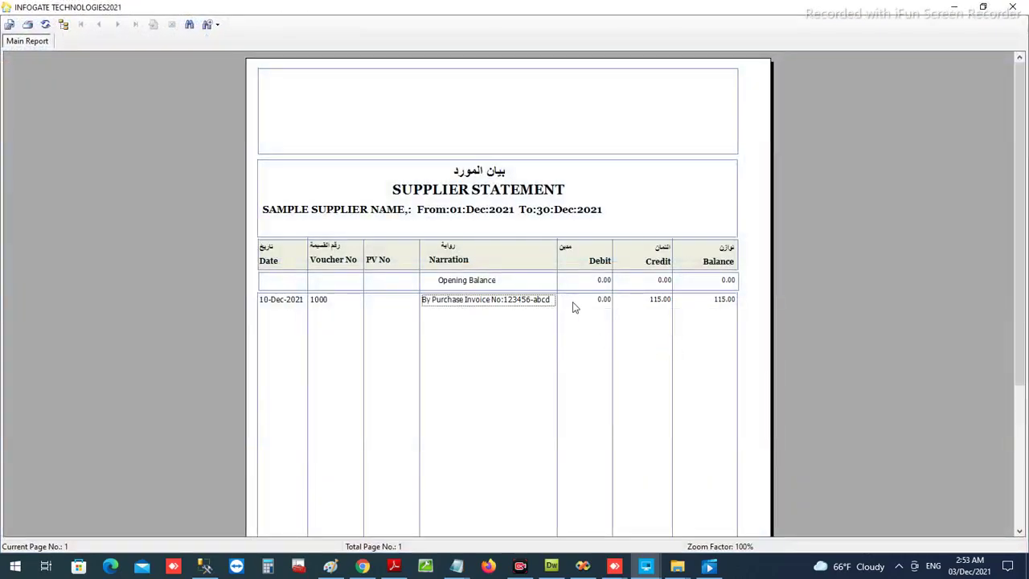
pyautogui.click(729, 302)
pyautogui.click(524, 308)
pyautogui.click(716, 302)
# Scroll through the statement, then close the report viewer and the Supplier Ledger dialog
pyautogui.moveTo(1020, 125); pyautogui.dragTo(1021, 264)
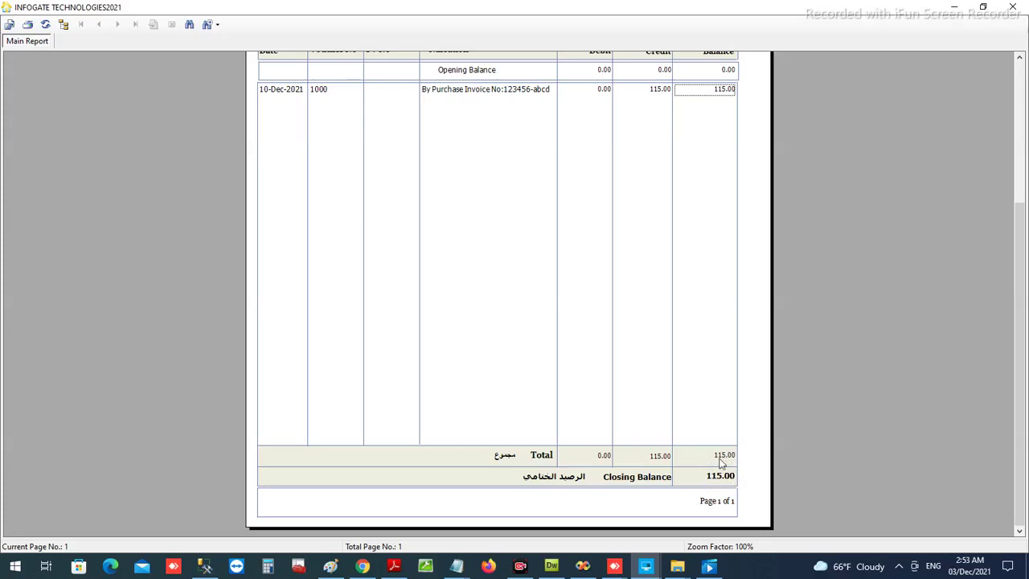
pyautogui.scroll(3, 1019, 321)
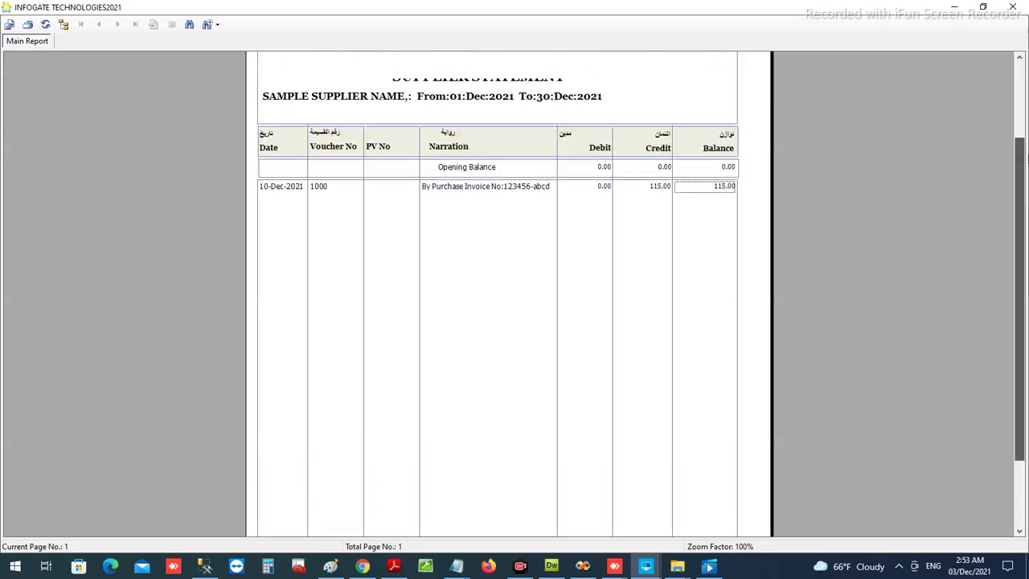
pyautogui.scroll(3, 992, 161)
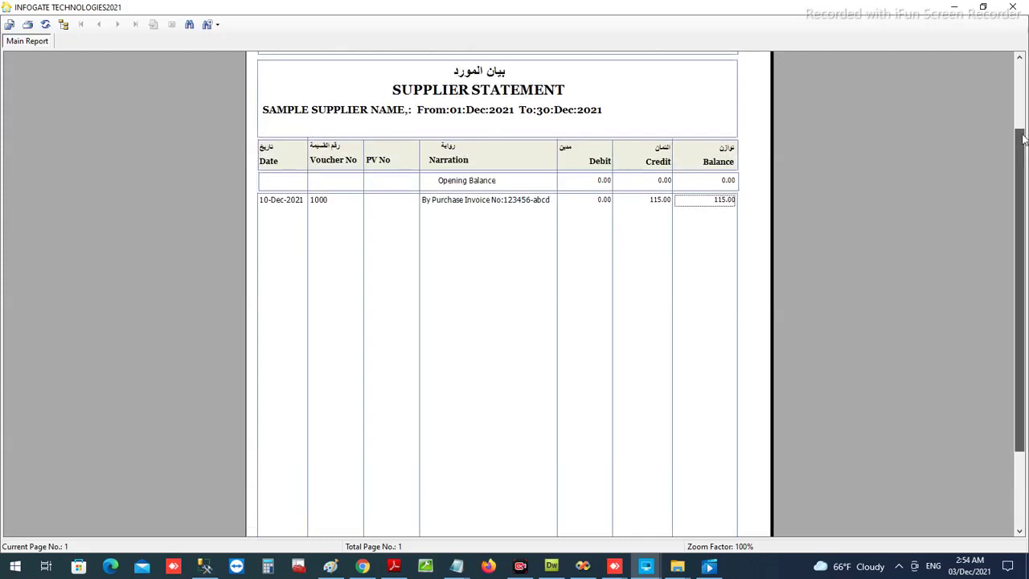
pyautogui.click(1012, 7)
pyautogui.click(733, 270)
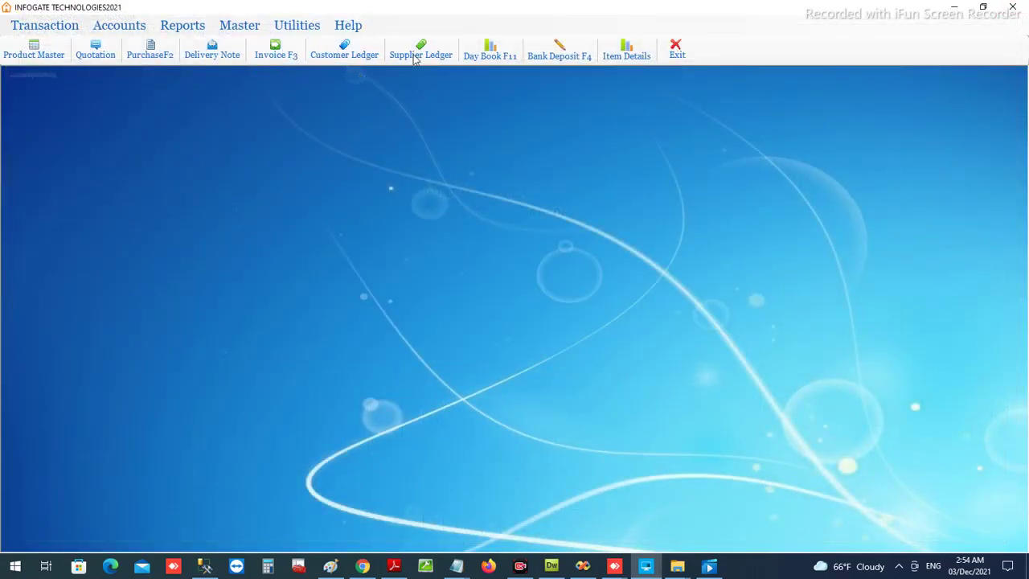
pyautogui.click(117, 33)
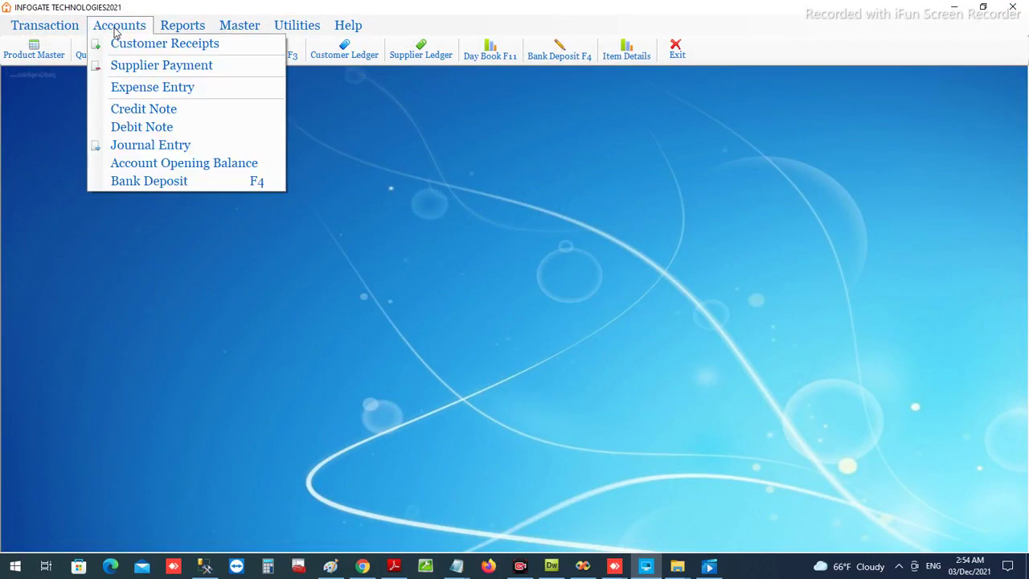
pyautogui.click(139, 68)
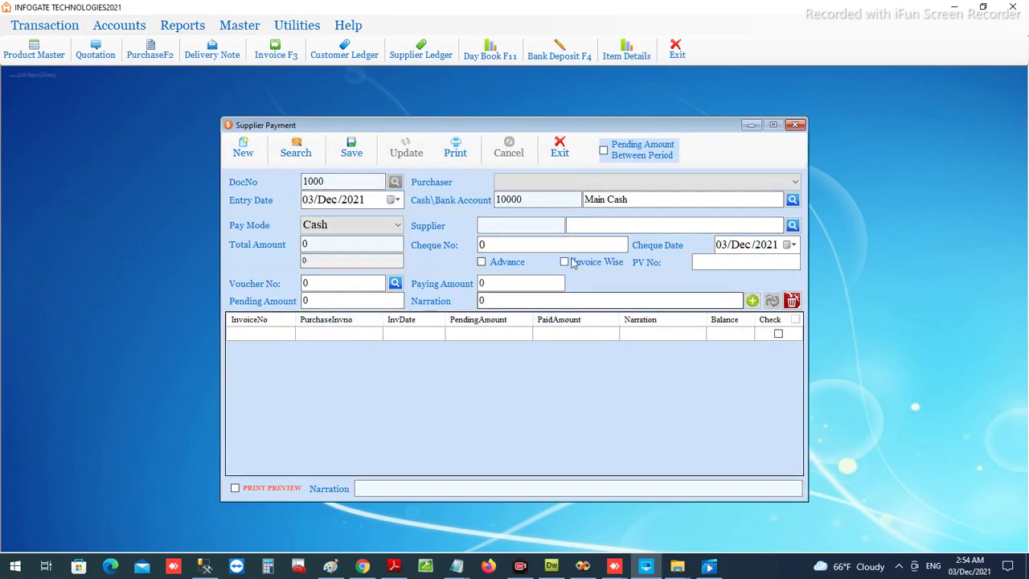
pyautogui.click(795, 125)
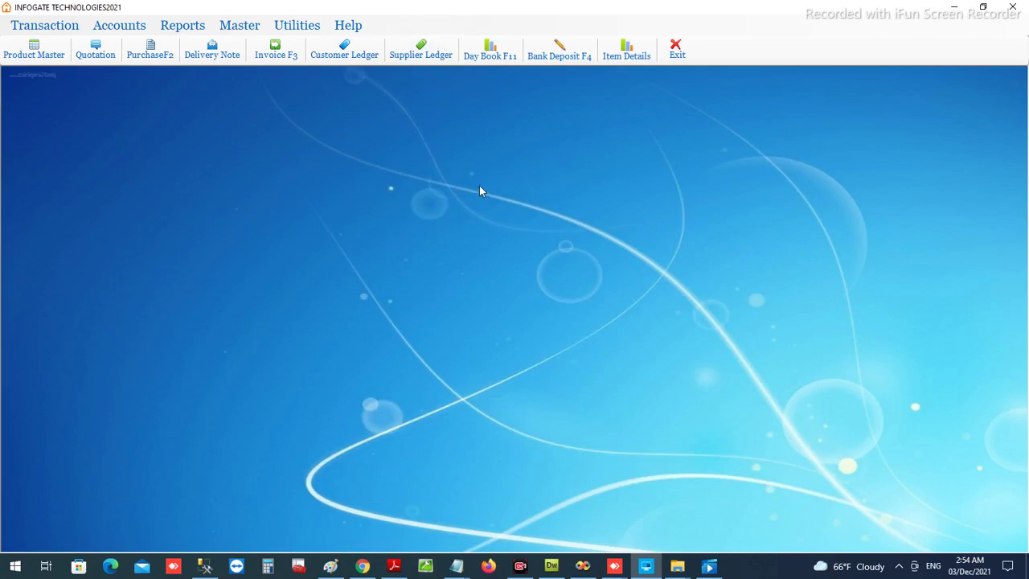
pyautogui.click(112, 29)
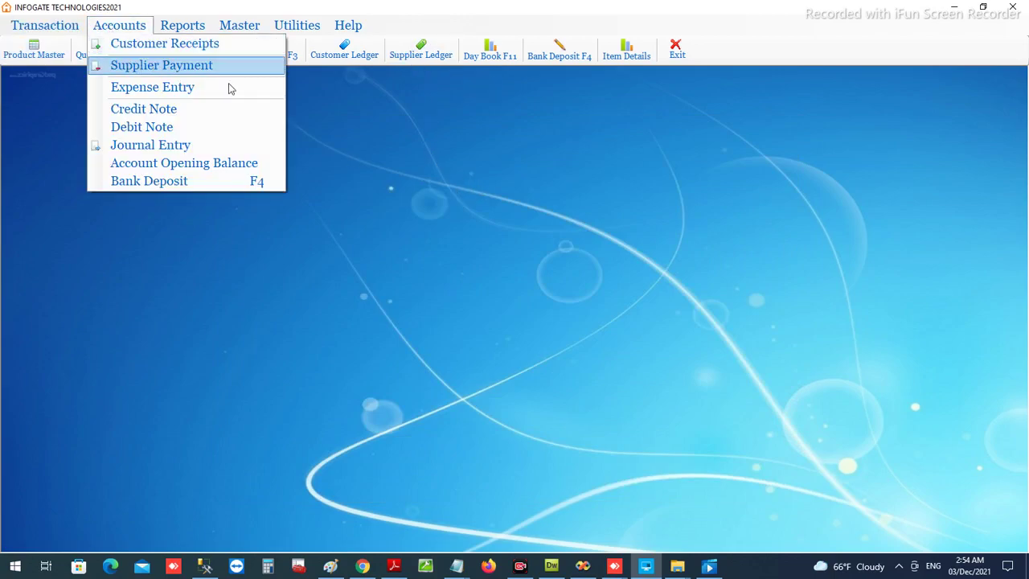
pyautogui.click(358, 128)
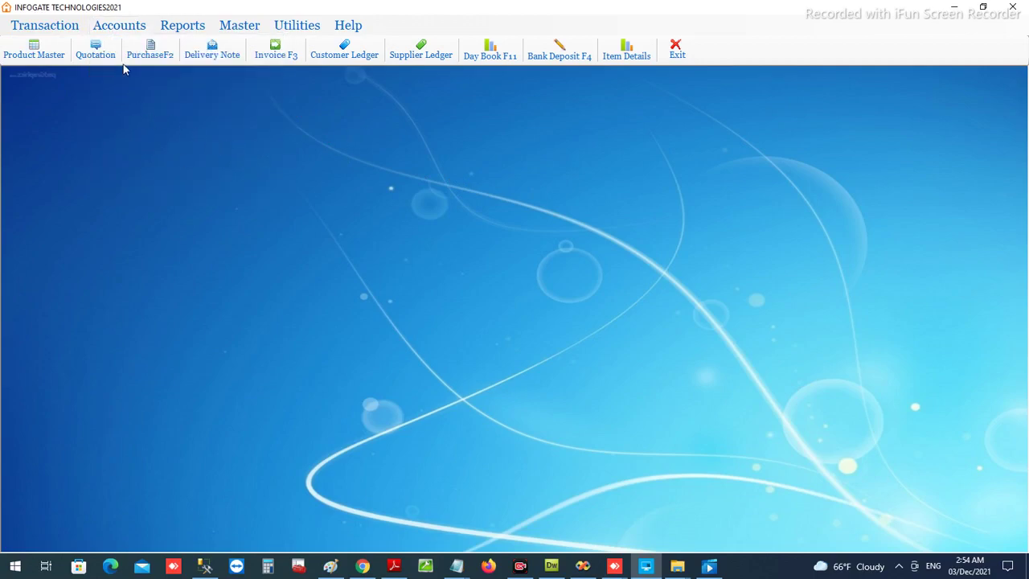